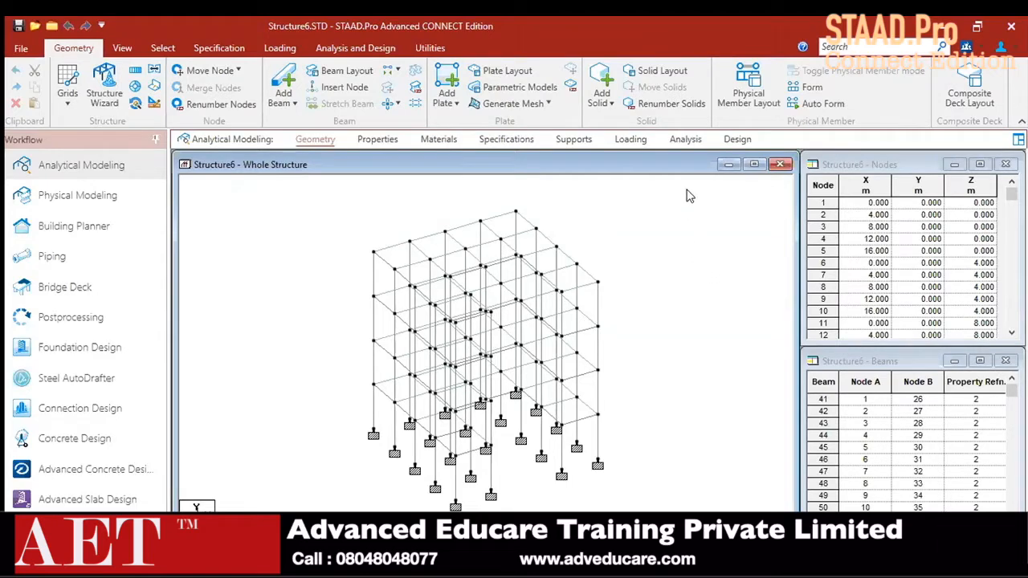
- Review the frame model, highlighting the members and plates assigned to each section property, and check its supports
click(631, 139)
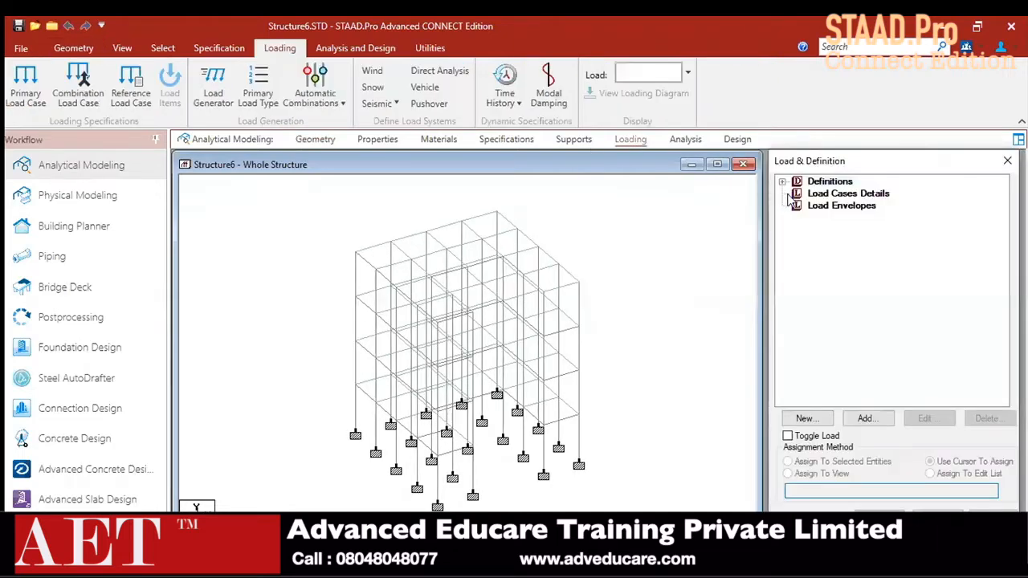
click(392, 161)
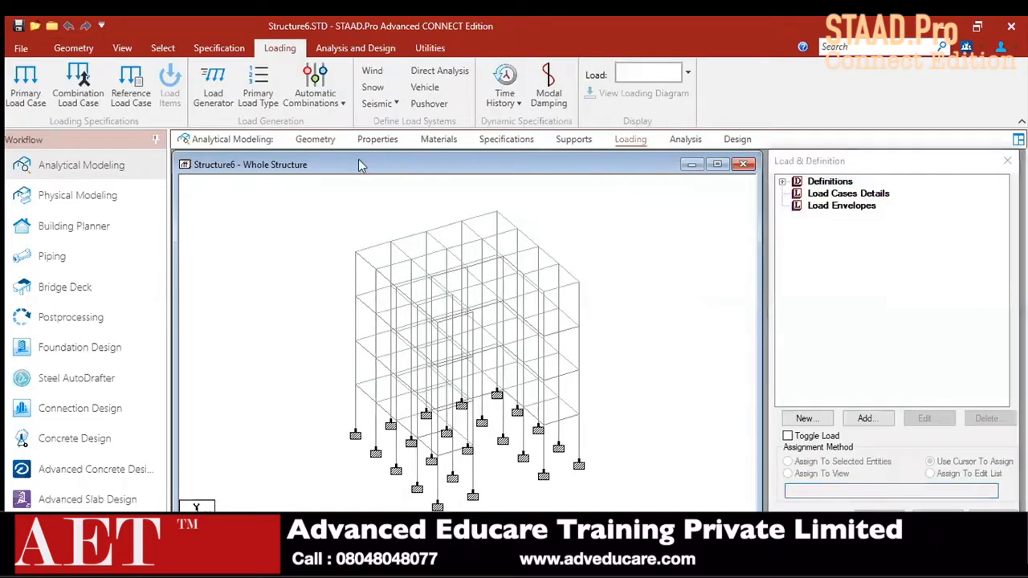
click(320, 139)
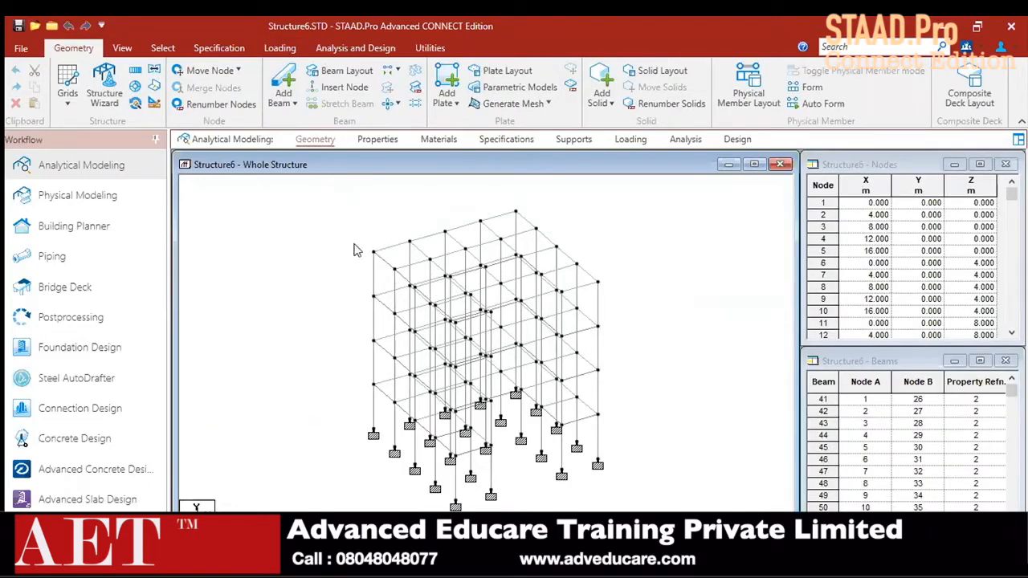
key(Left)
key(Left)
key(Up)
click(376, 141)
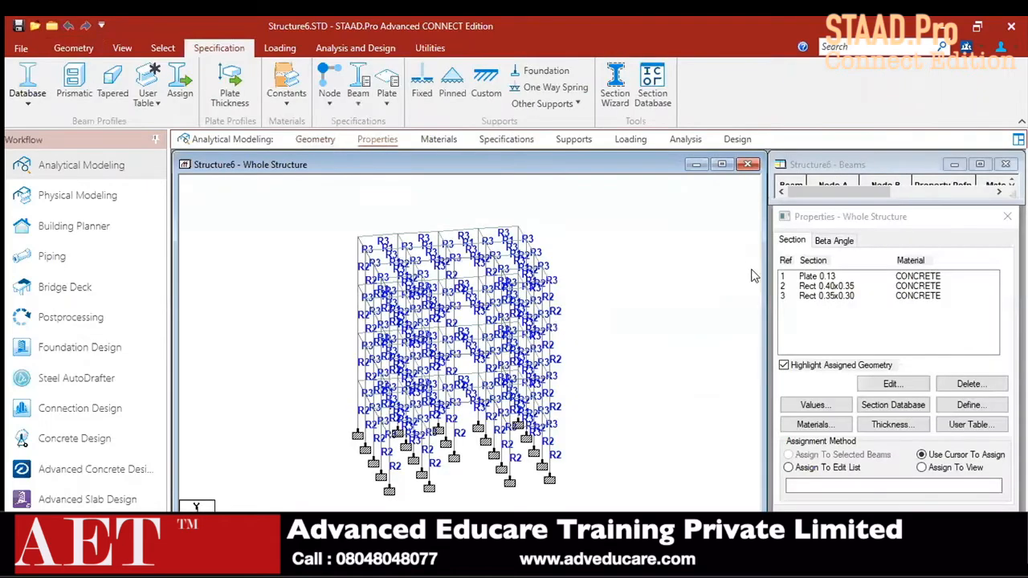
click(832, 297)
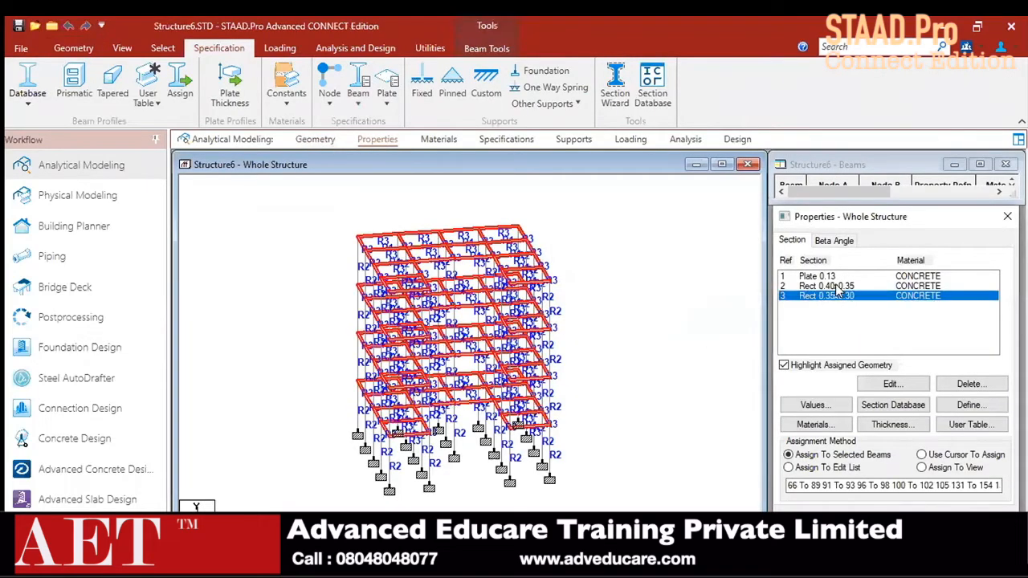
click(835, 287)
click(816, 276)
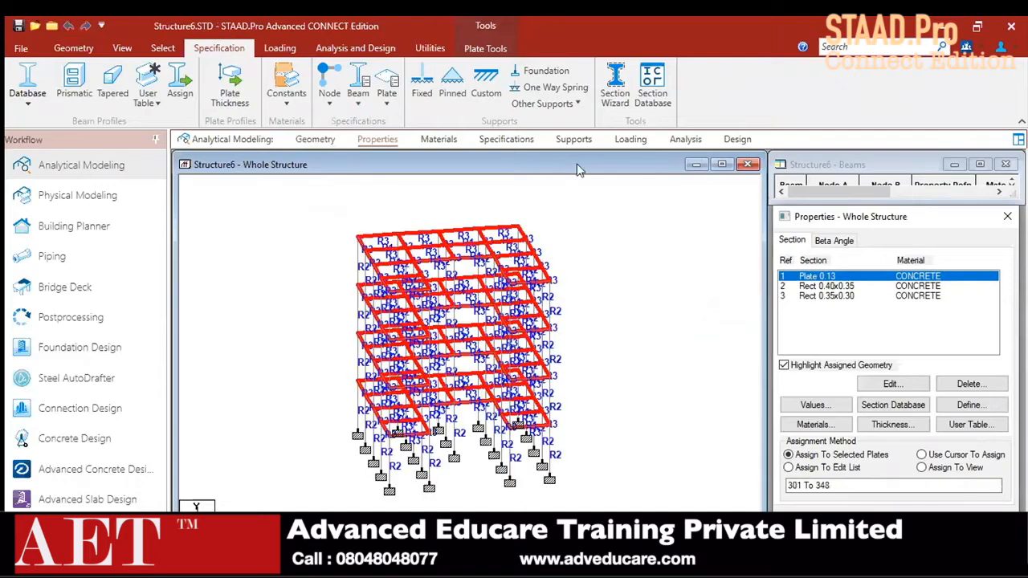
click(563, 141)
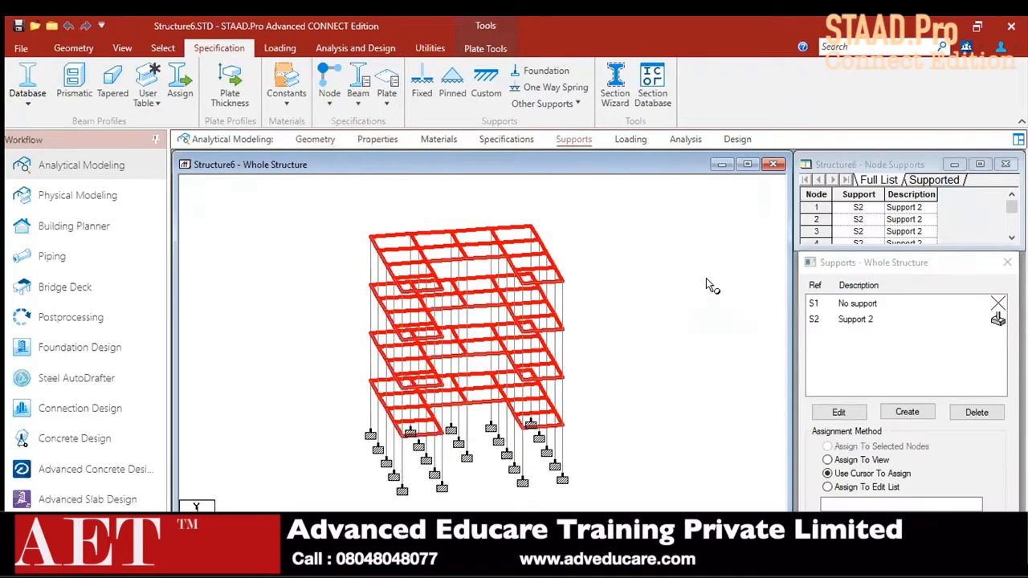
- Add wind type definition number 1 with the comment WIND 1 to the load definitions
click(622, 141)
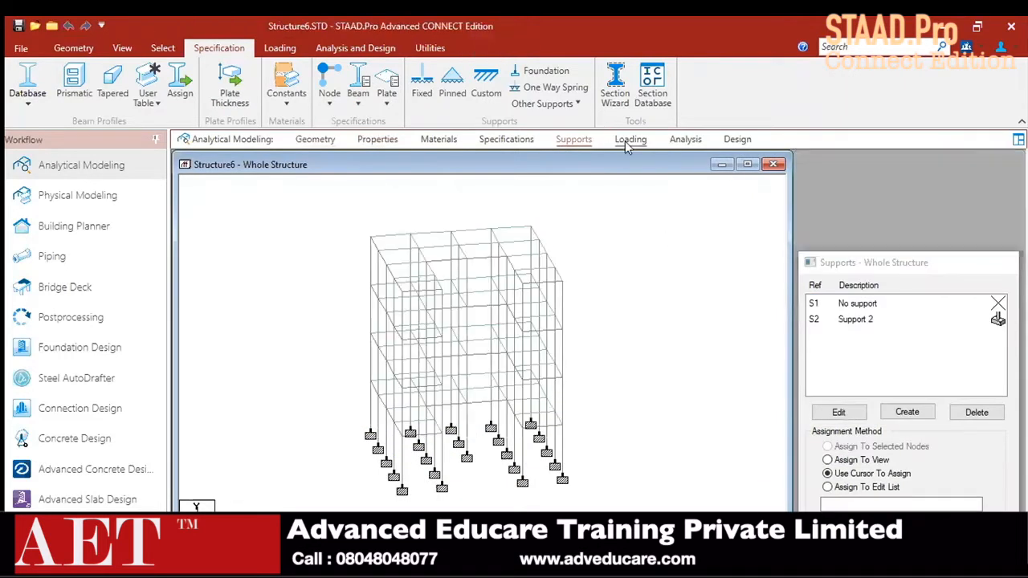
click(782, 182)
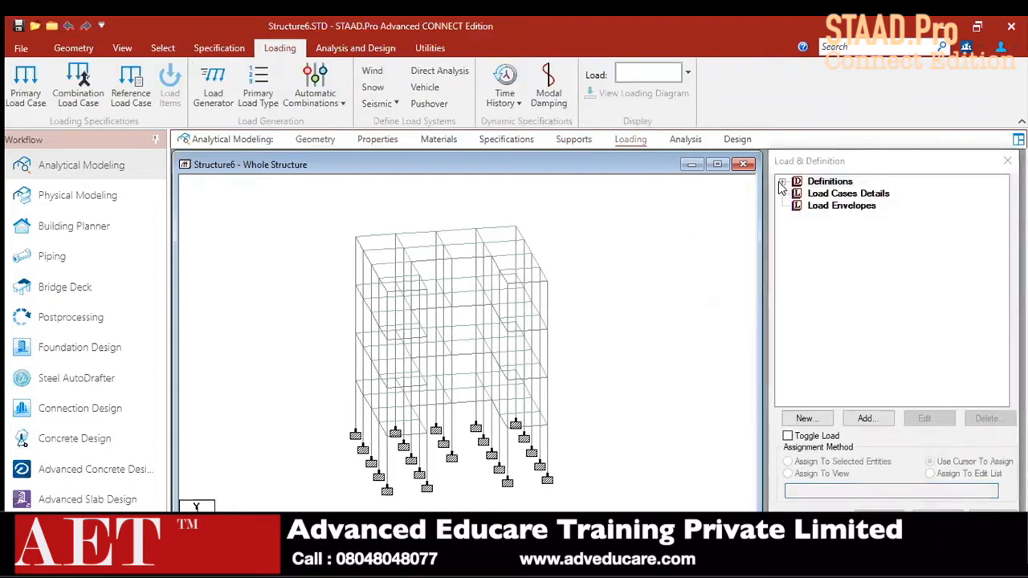
middle_drag(641, 286, 662, 294)
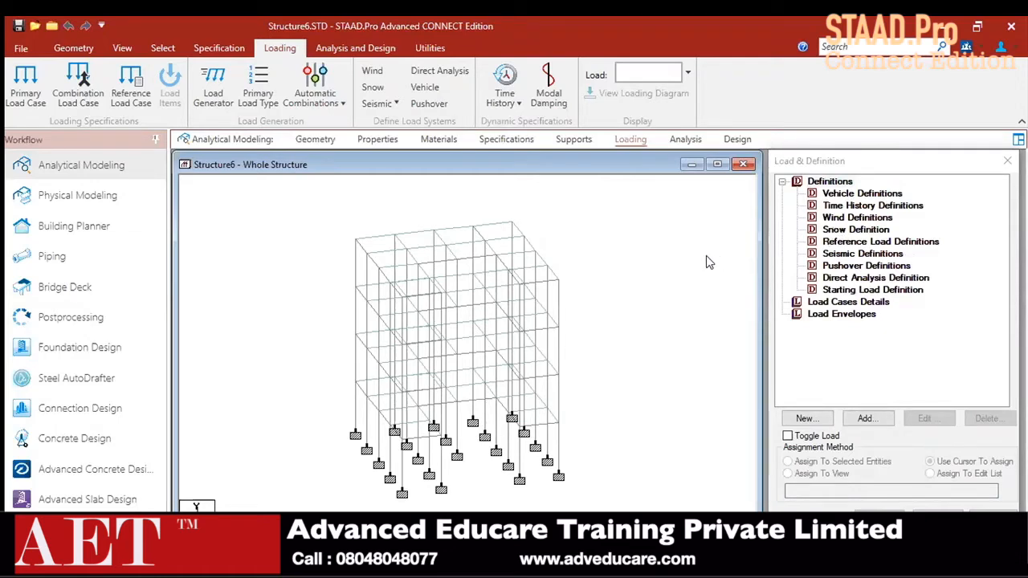
click(859, 218)
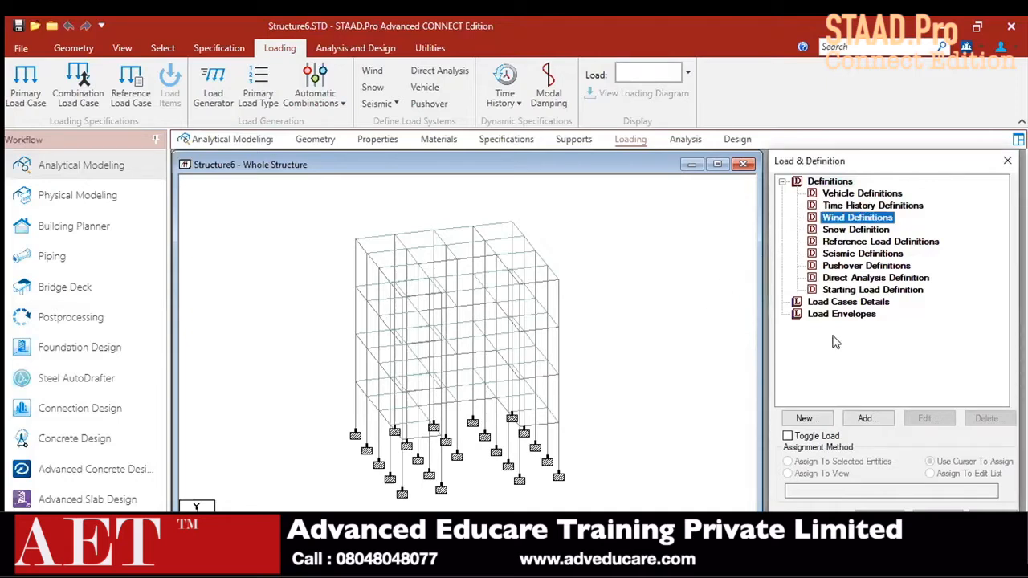
click(865, 418)
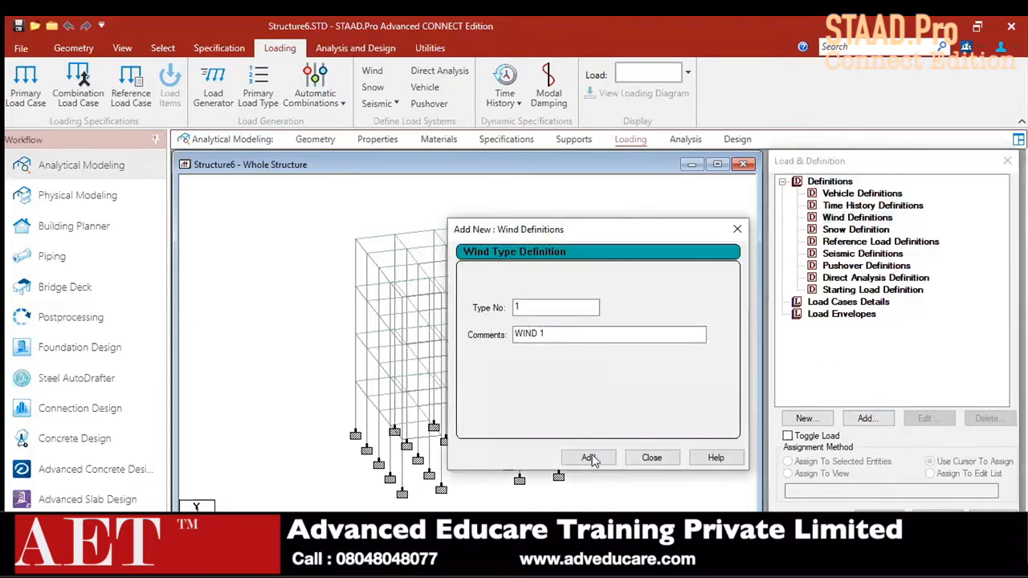
click(588, 457)
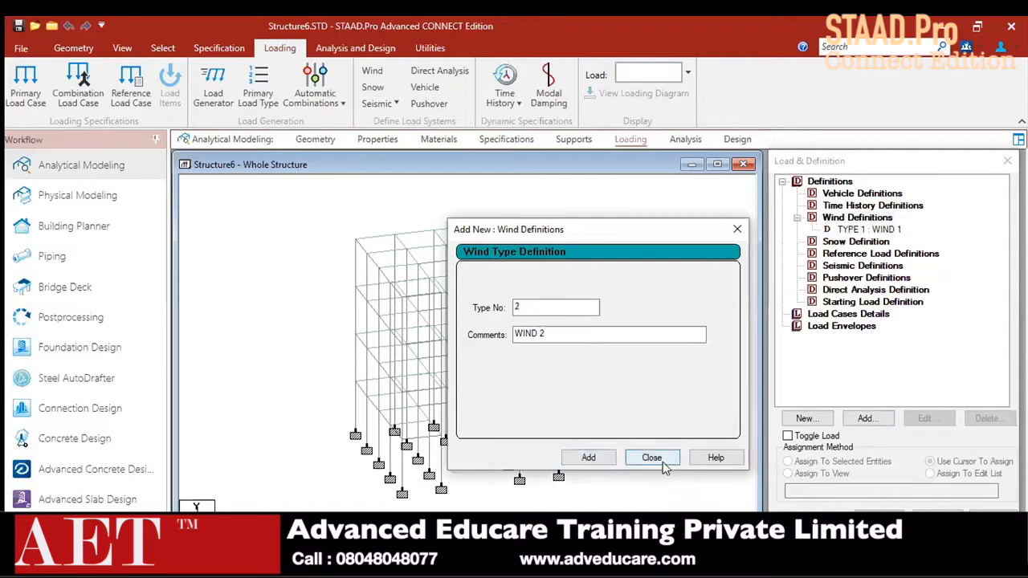
- Start an ASCE-7 intensity calculation for wind type 1 and set the basic wind speed to 45 m/sec
click(869, 229)
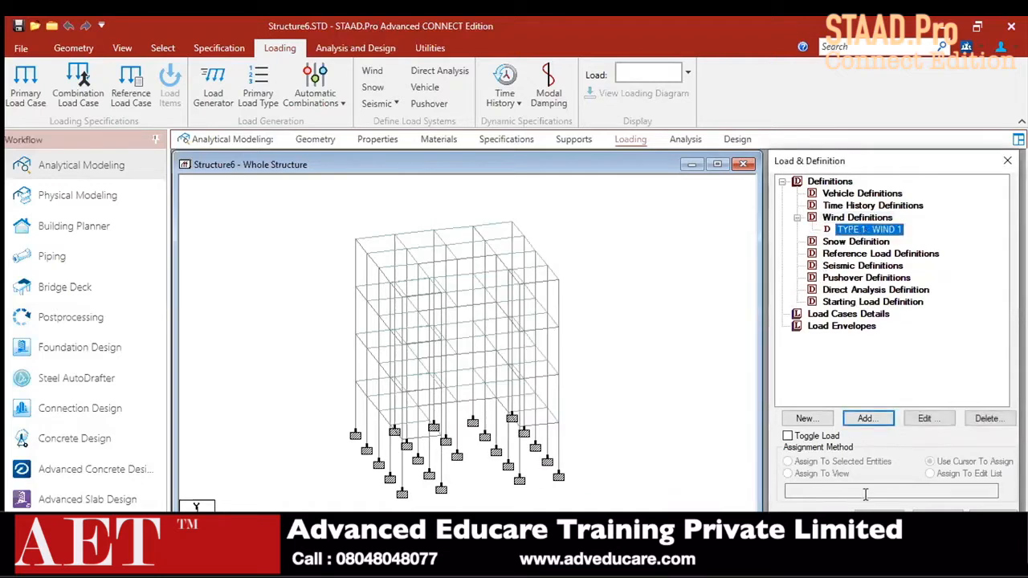
click(865, 418)
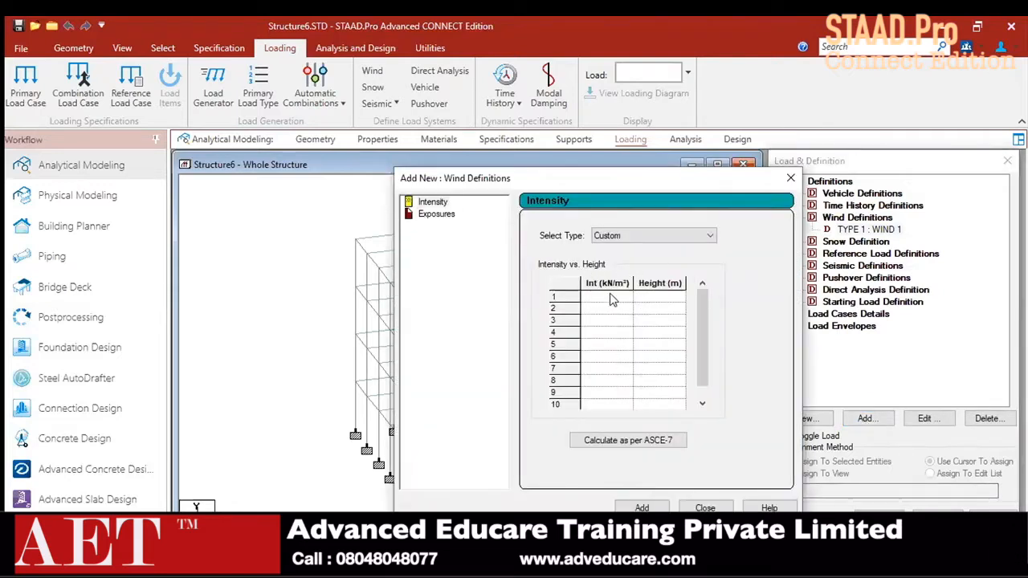
click(640, 445)
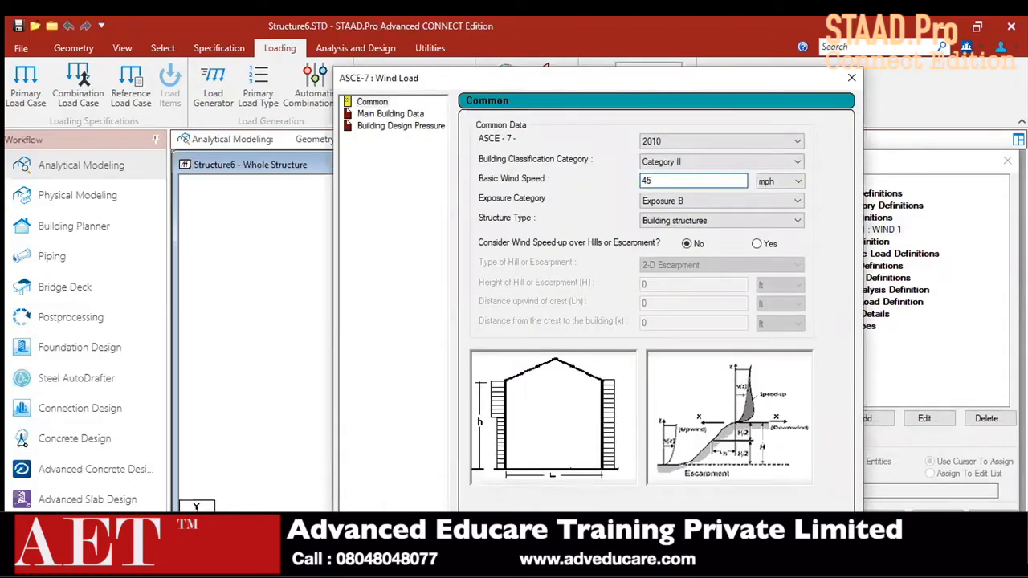
click(787, 181)
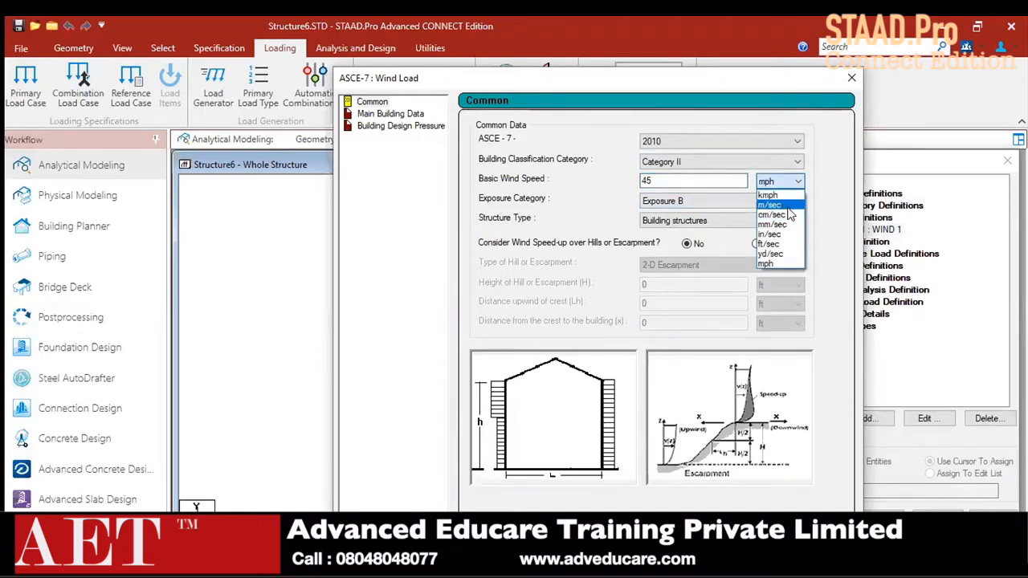
click(779, 205)
- Choose Exposure C and Building structures with no wind speed-up over hills, and apply the ASCE-7 data to generate the intensity table
click(698, 201)
click(679, 223)
click(671, 221)
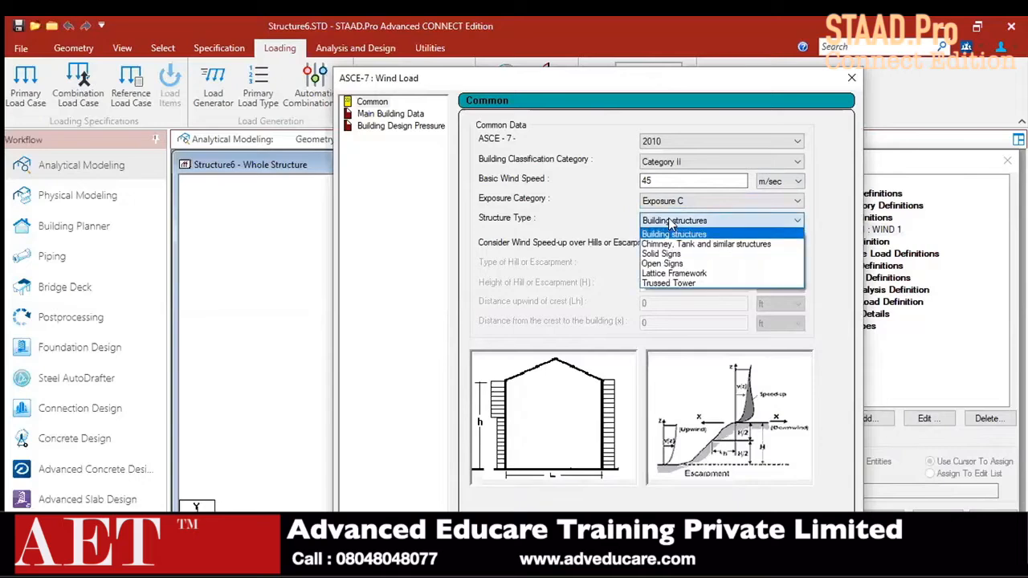
click(673, 233)
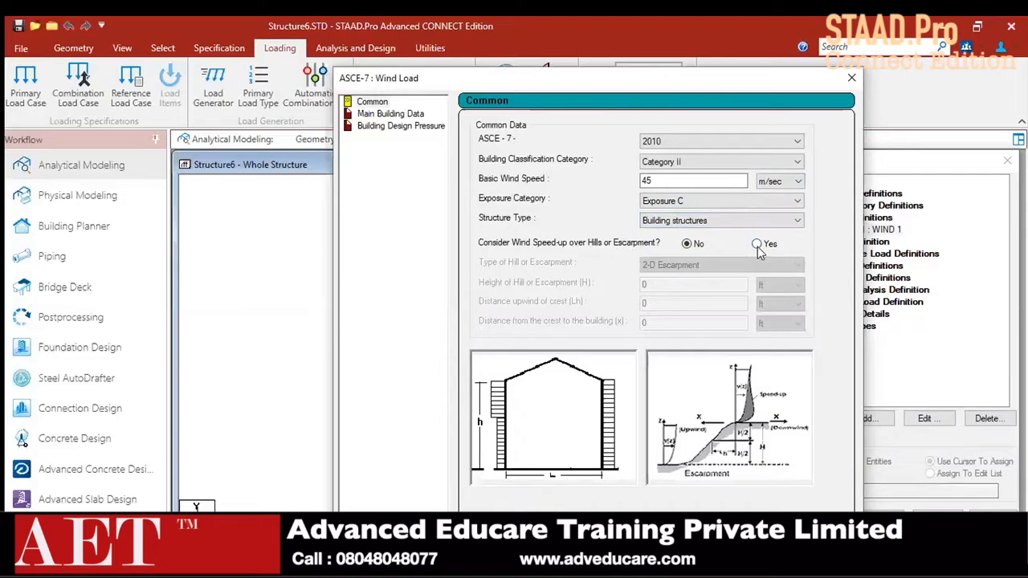
click(758, 246)
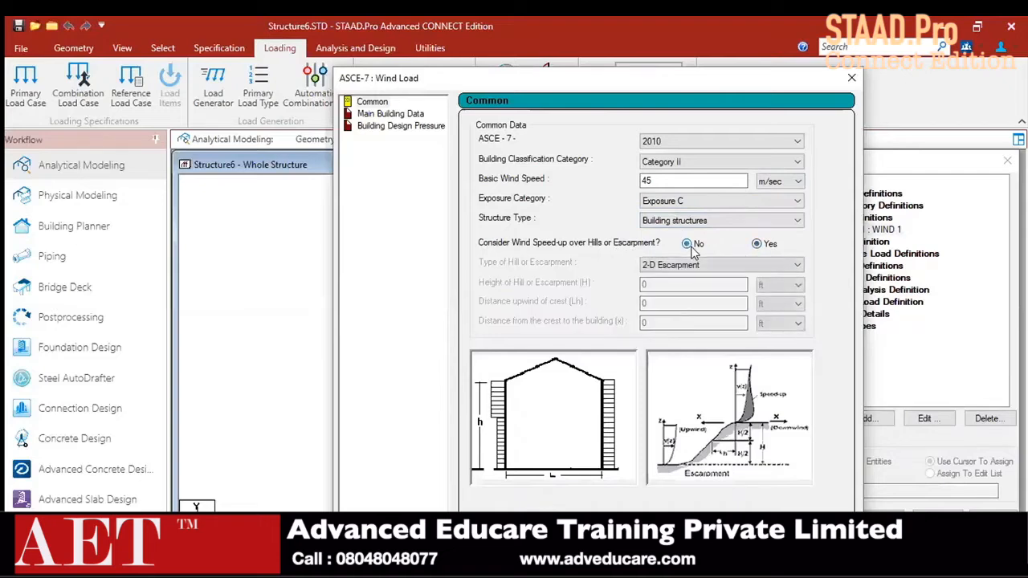
click(689, 245)
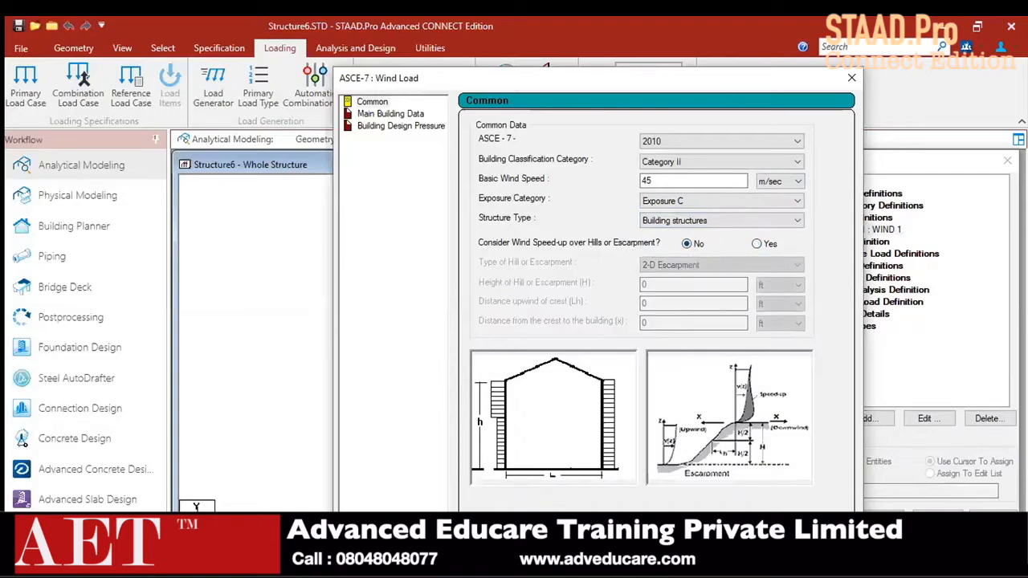
click(673, 506)
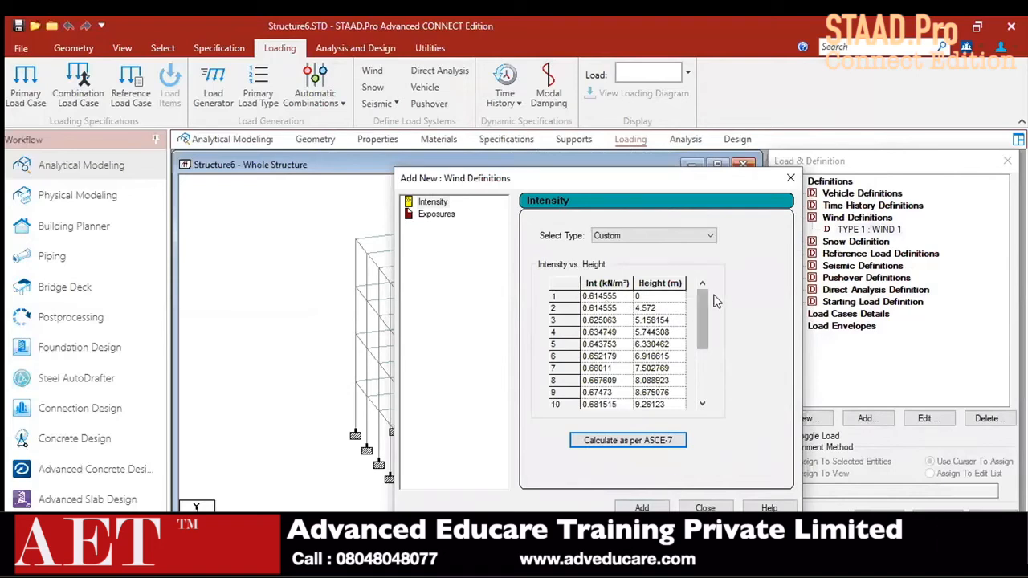
- Add the calculated intensity table and an exposure factor of 1 to the WIND 1 definition
drag(702, 312, 703, 294)
click(642, 508)
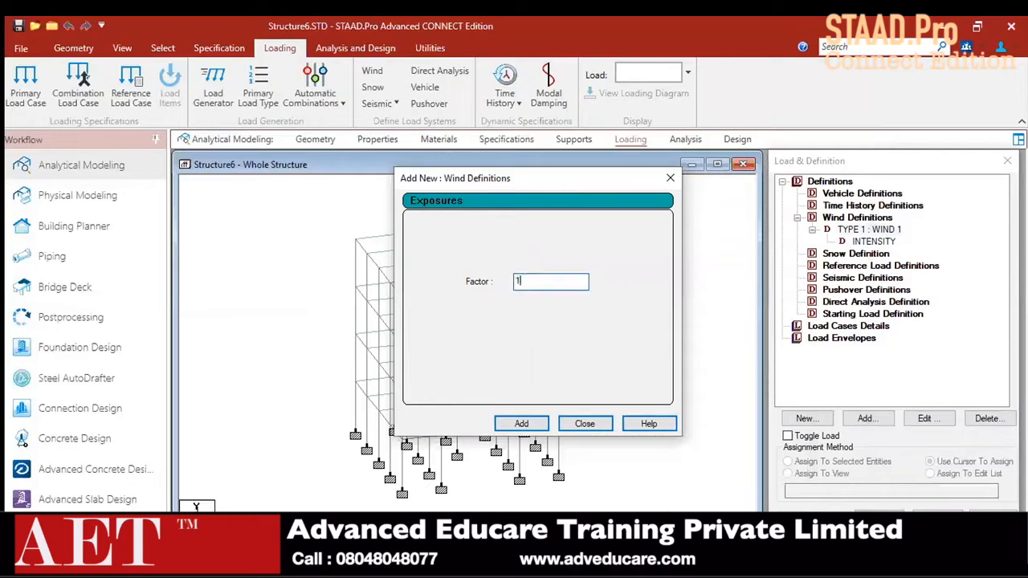
click(546, 424)
click(584, 423)
- Assign the exposure factor of WIND 1 to the whole structure using the Assign To View method
click(883, 254)
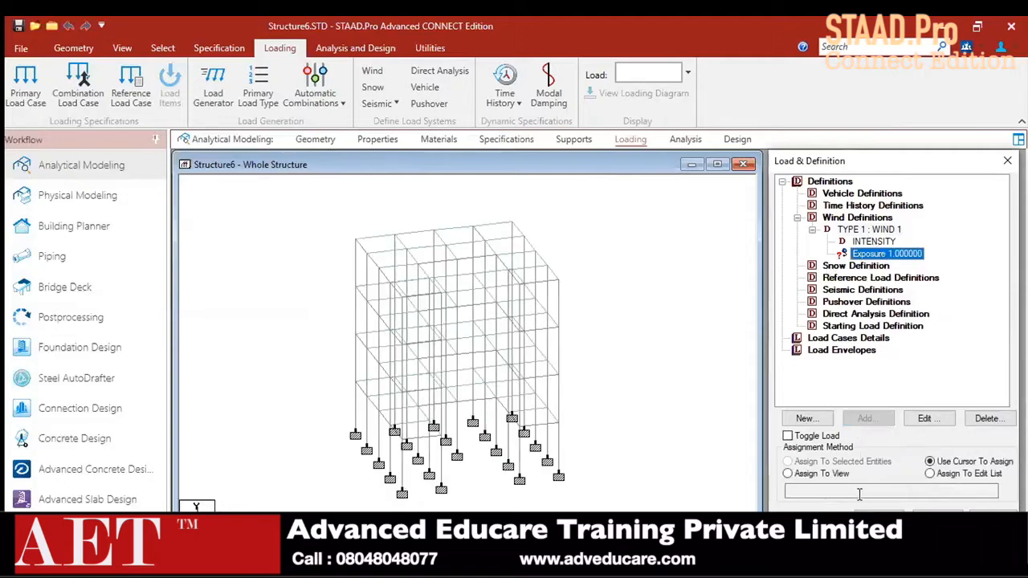
click(832, 476)
click(832, 475)
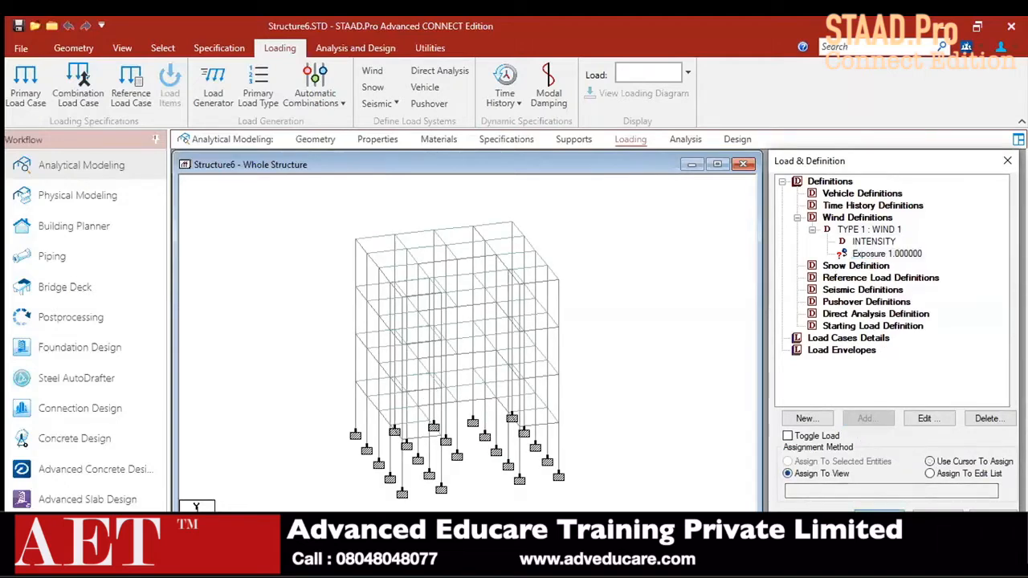
click(868, 512)
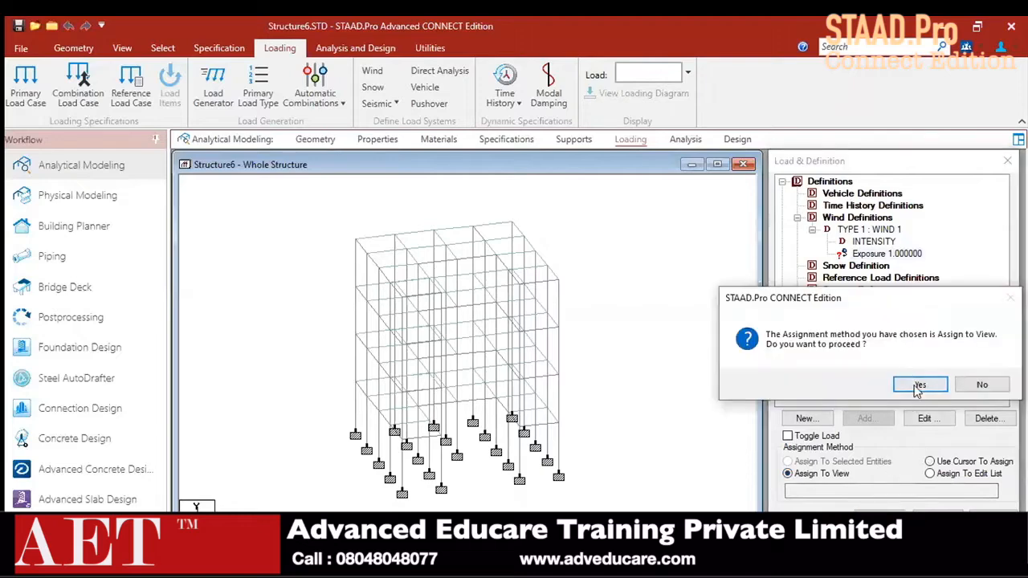
click(925, 386)
click(707, 347)
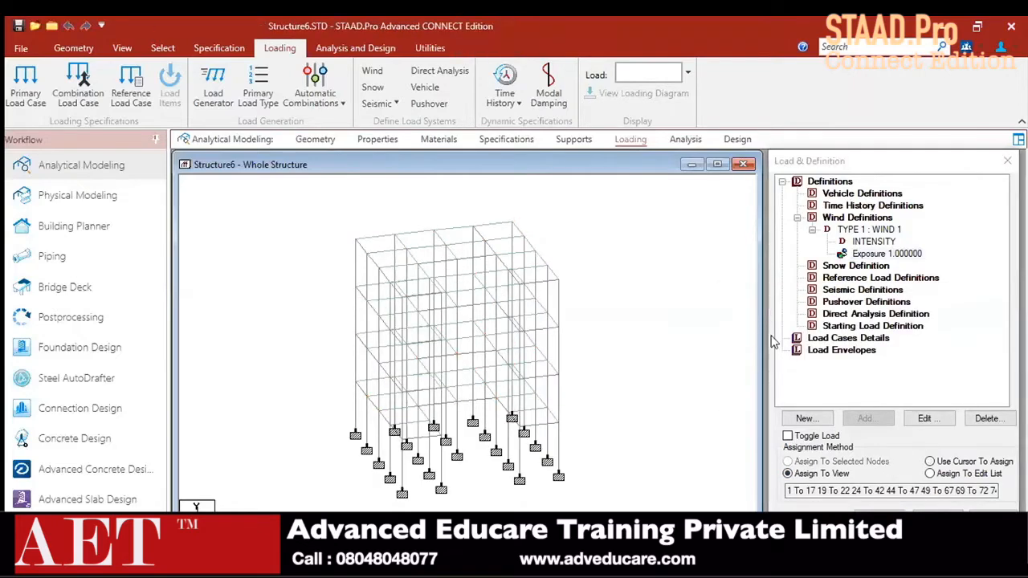
- Add primary load case 1 with loading type Wind and the title W X
click(827, 339)
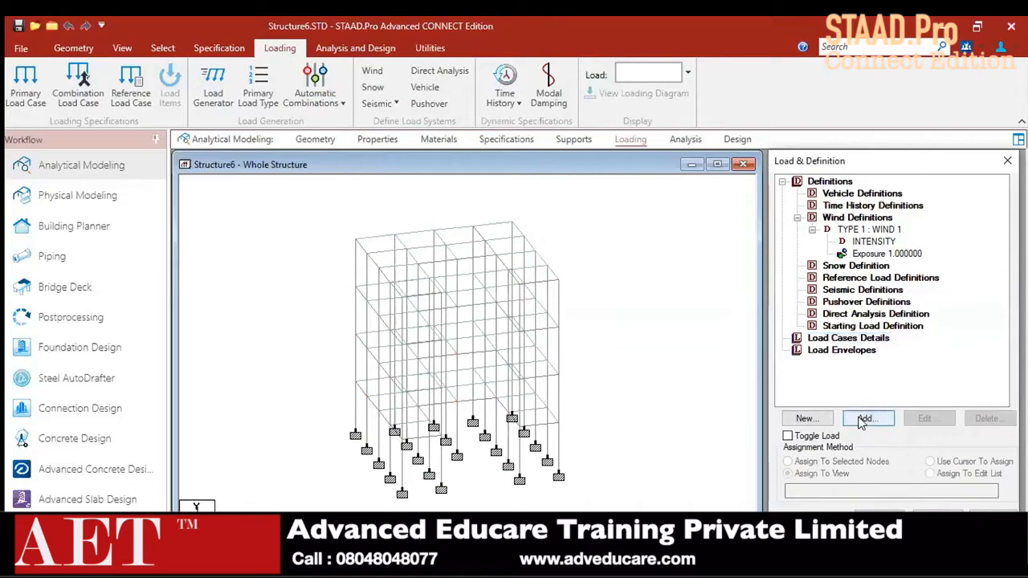
click(866, 419)
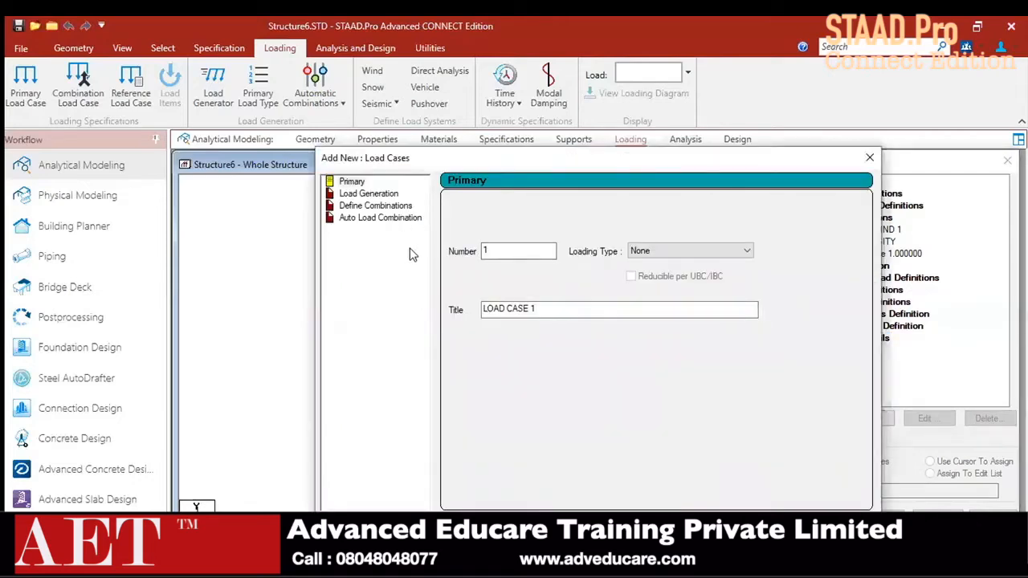
click(654, 255)
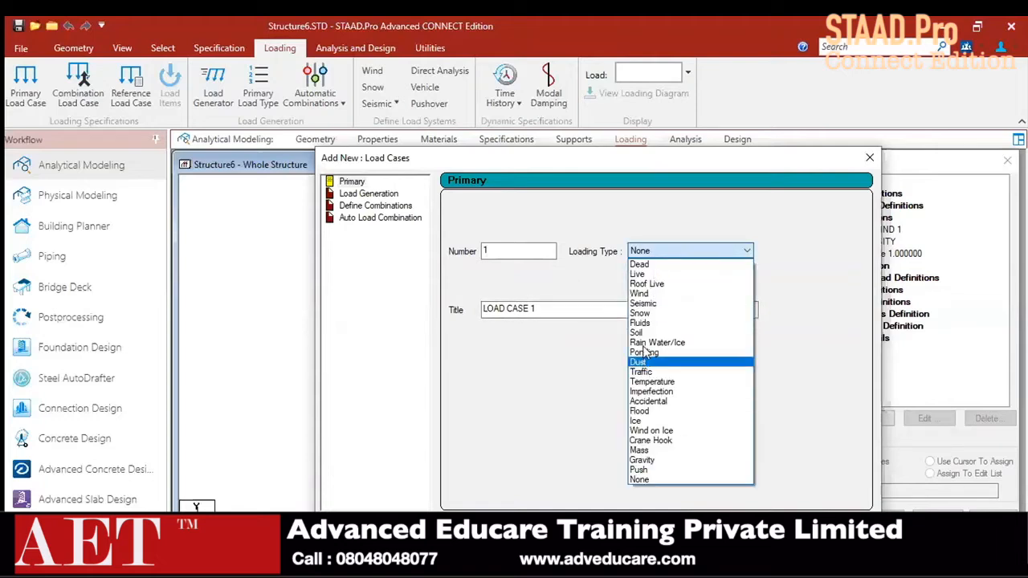
click(640, 294)
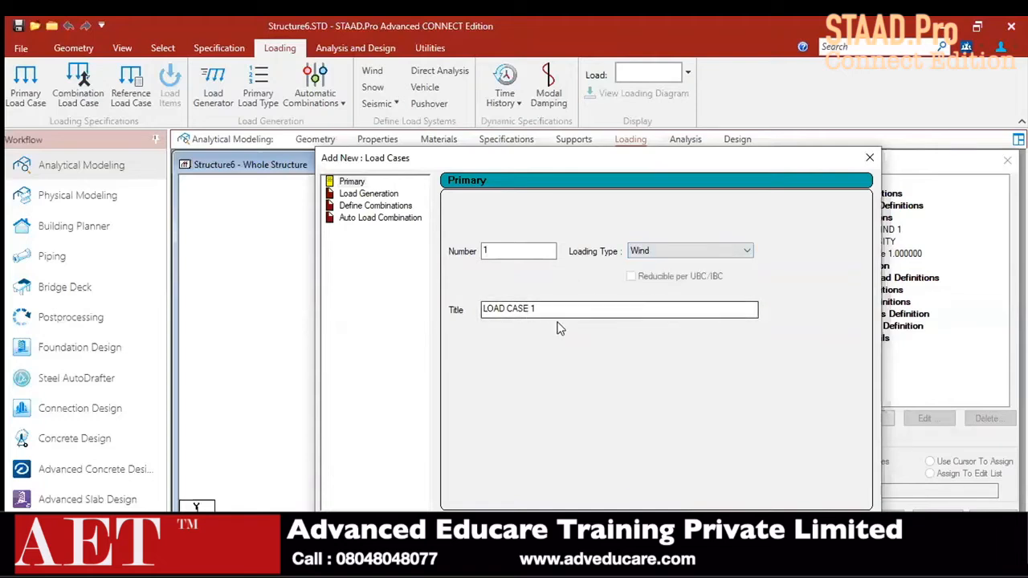
drag(552, 310, 366, 289)
text(W X)
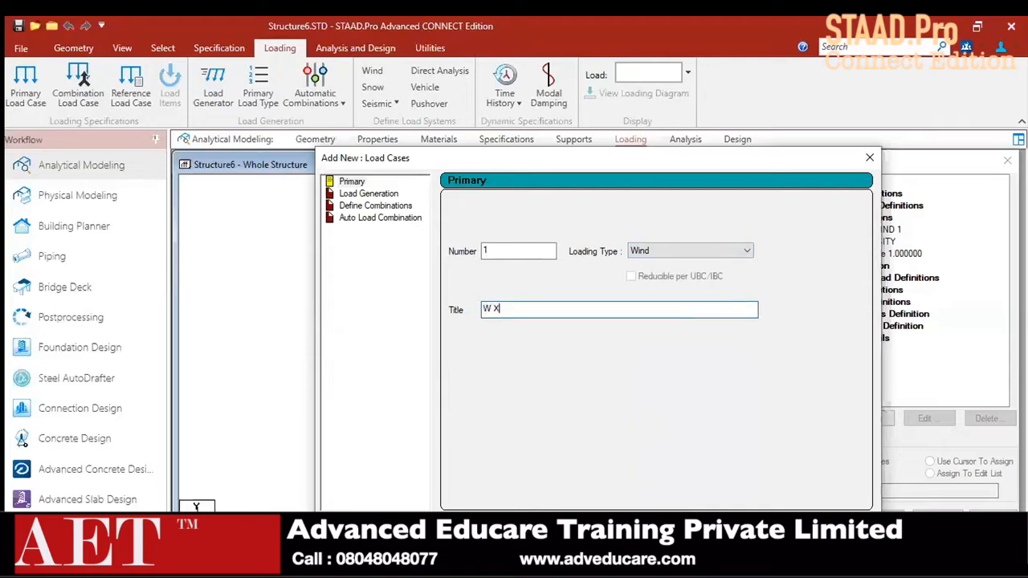
click(710, 526)
- Add two more primary Wind load cases, number 2 titled W -X and number 3 titled W Z
drag(539, 308, 420, 314)
text(W -X)
key(Return)
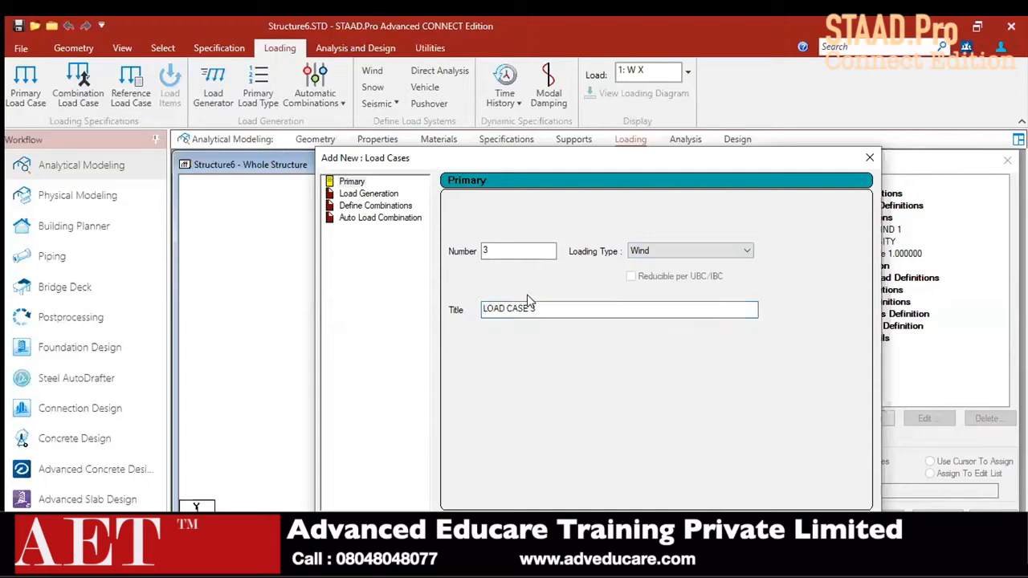
drag(541, 309, 395, 311)
text(W)
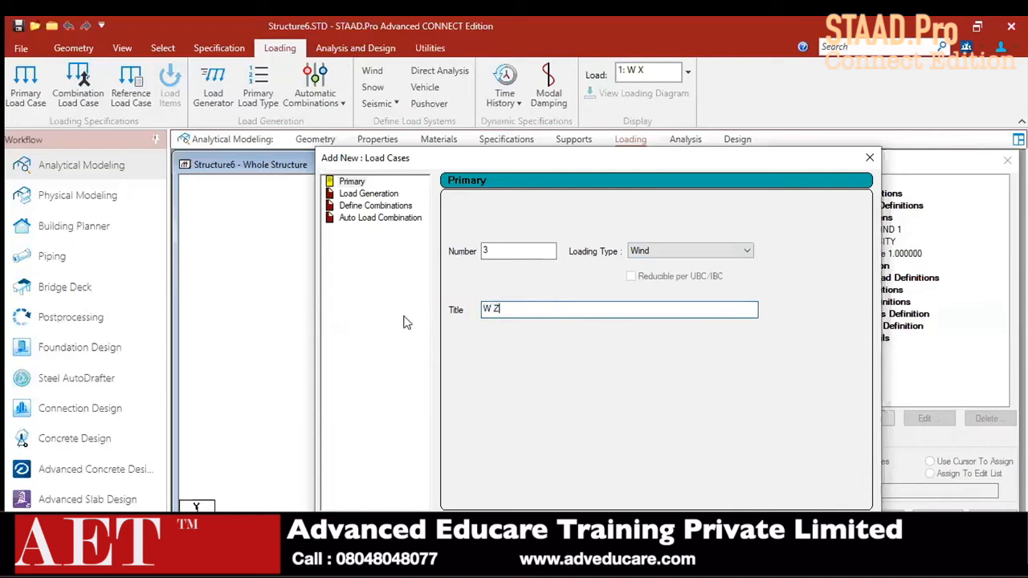
text( Z)
key(Return)
- Add primary load case 4 of type Wind, with a title starting with W
drag(527, 309, 400, 311)
text(W)
key(Return)
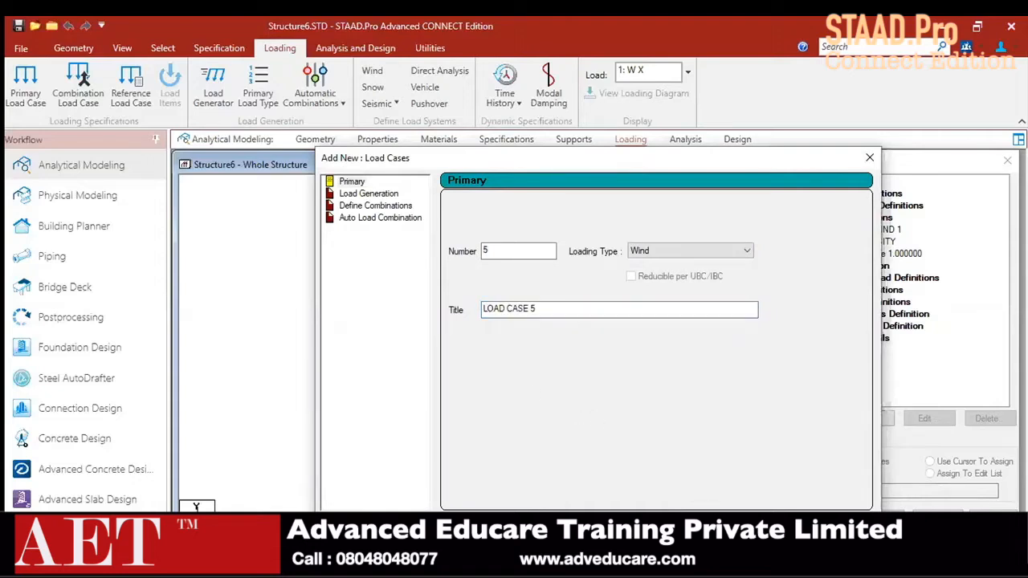
- Add a Type 1 wind load to load case W X on the X windward face, factor 1, with Y and Z ranges of 0 to 40 m
click(776, 527)
click(842, 352)
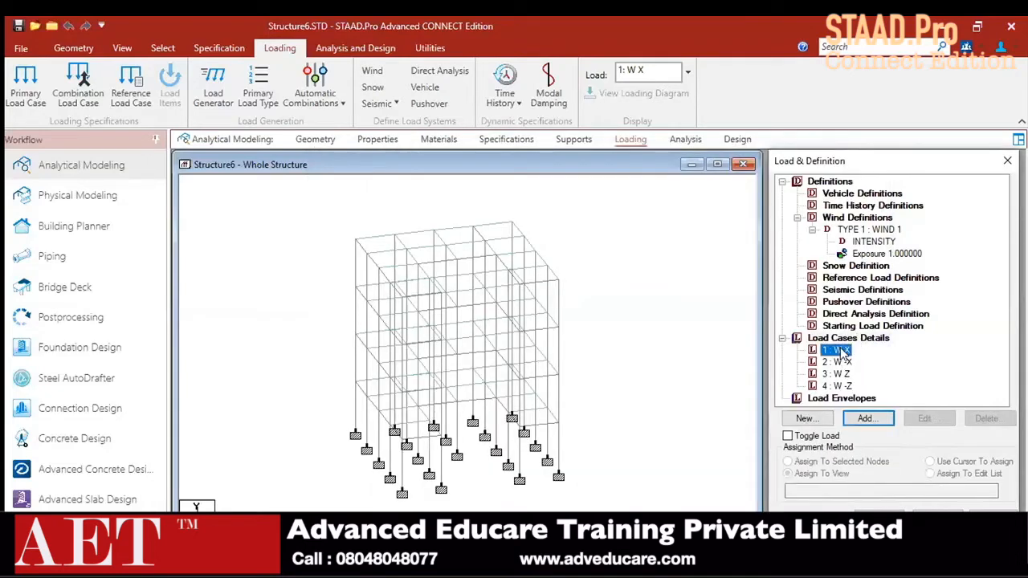
click(853, 420)
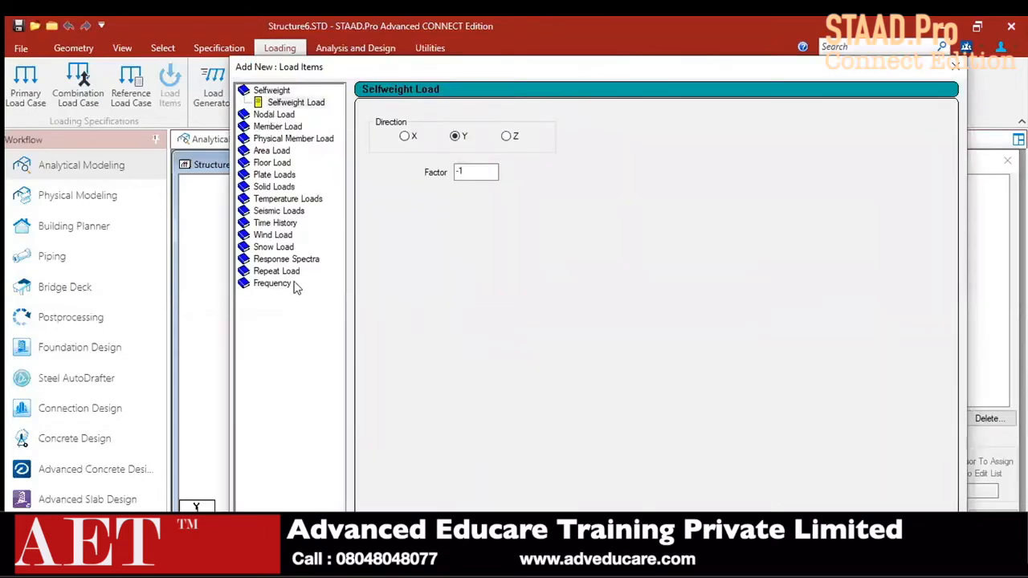
click(273, 234)
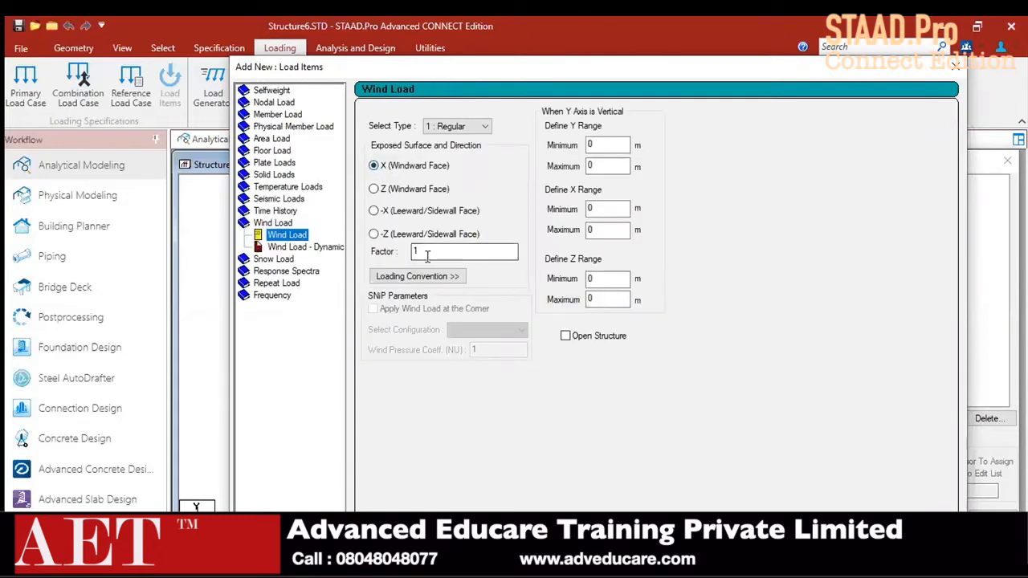
double_click(594, 166)
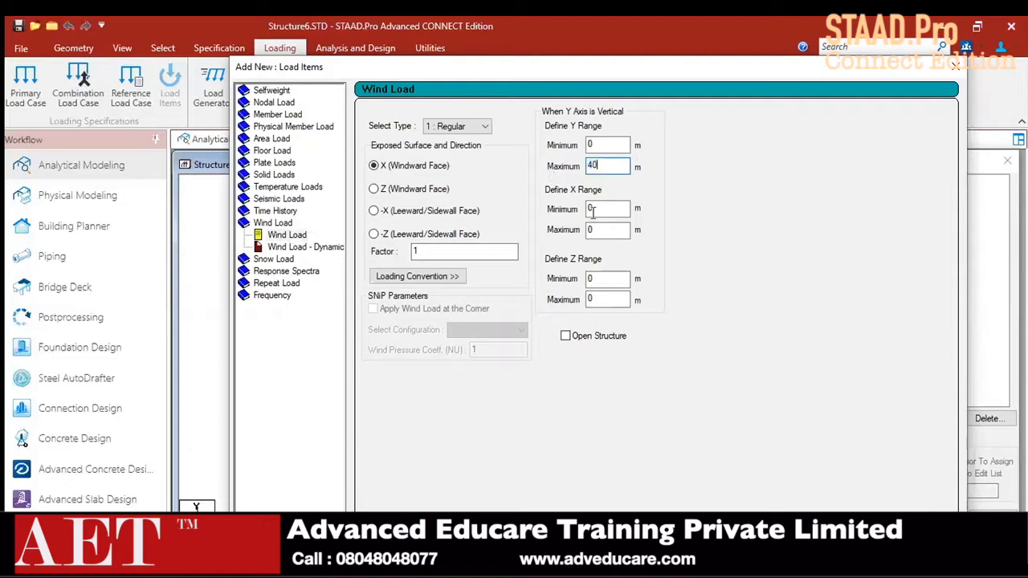
double_click(610, 299)
text(4)
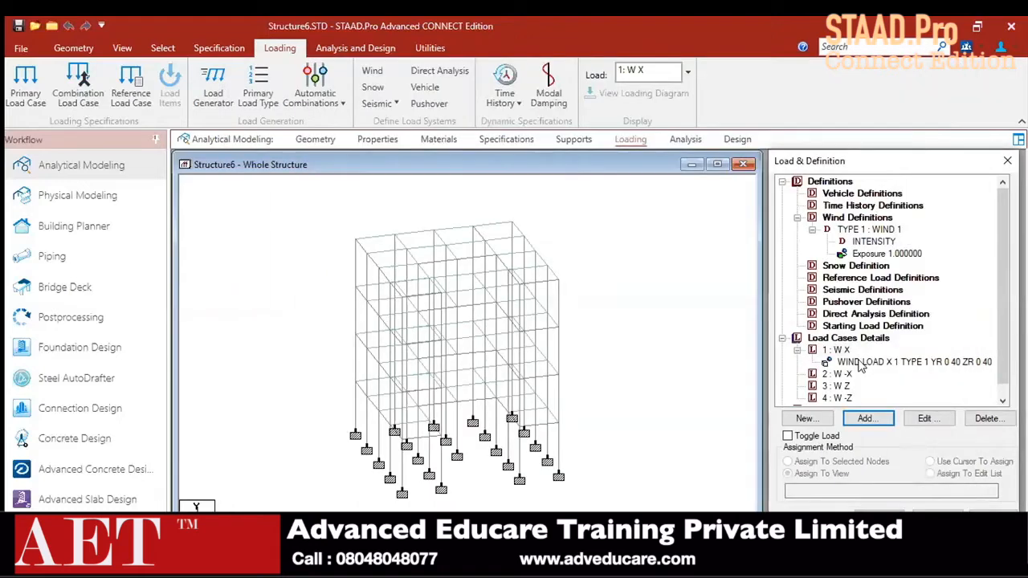
click(863, 362)
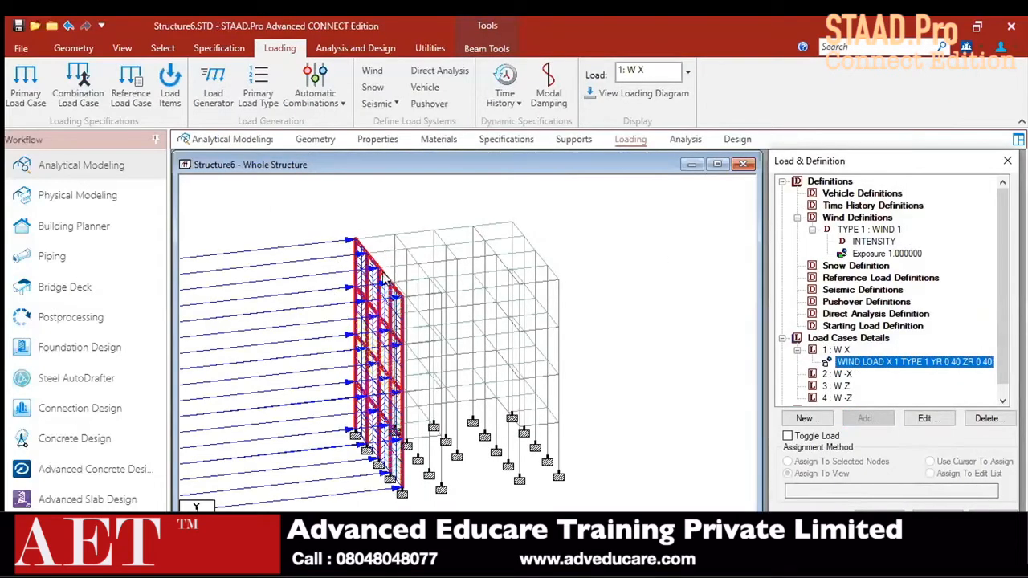
- Add a Type 1 wind load to load case W -X on the X windward face, factor -1, with Y and Z ranges of 0 to 40 m
click(838, 375)
click(877, 427)
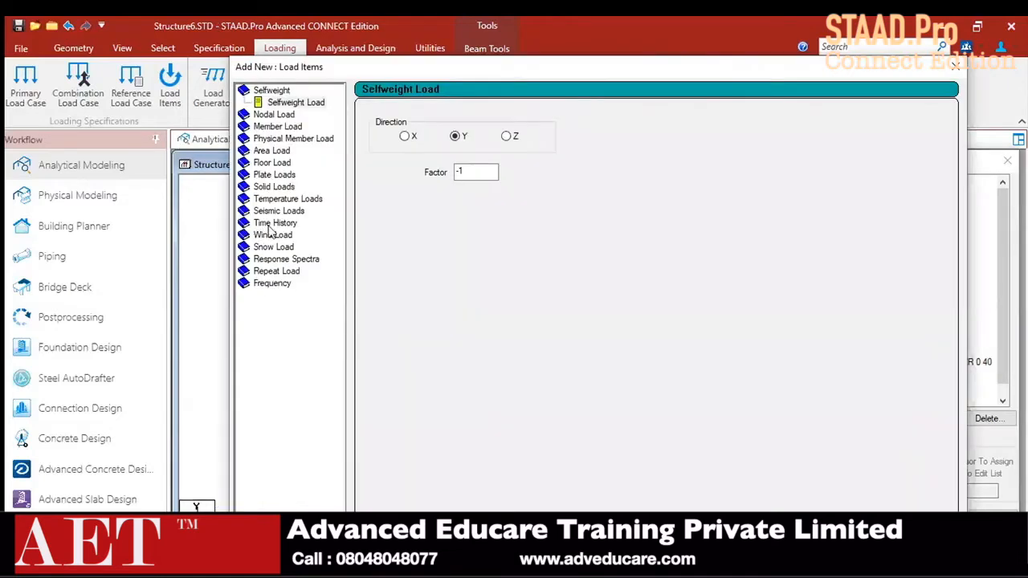
click(272, 235)
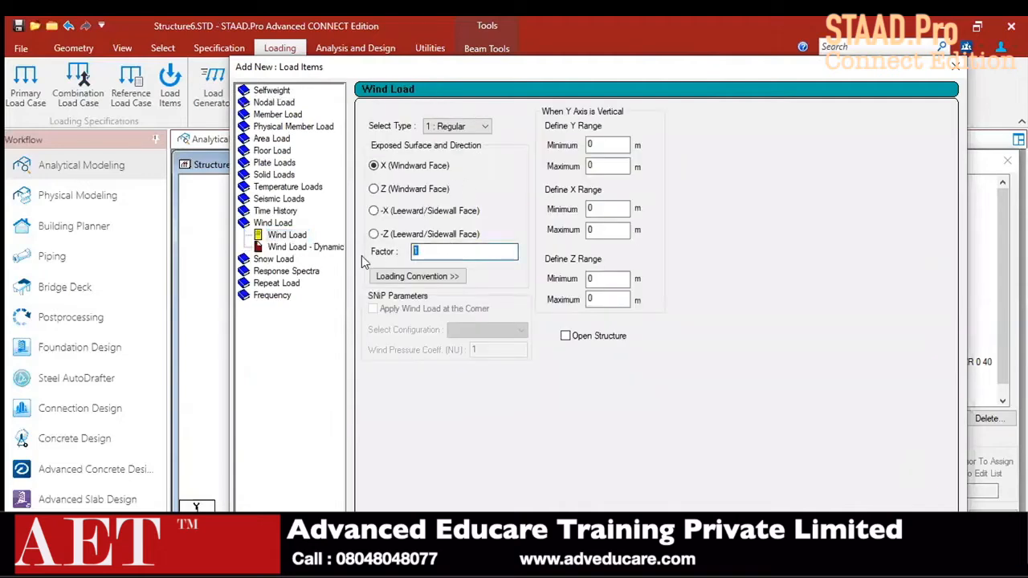
click(608, 167)
text(40)
double_click(608, 299)
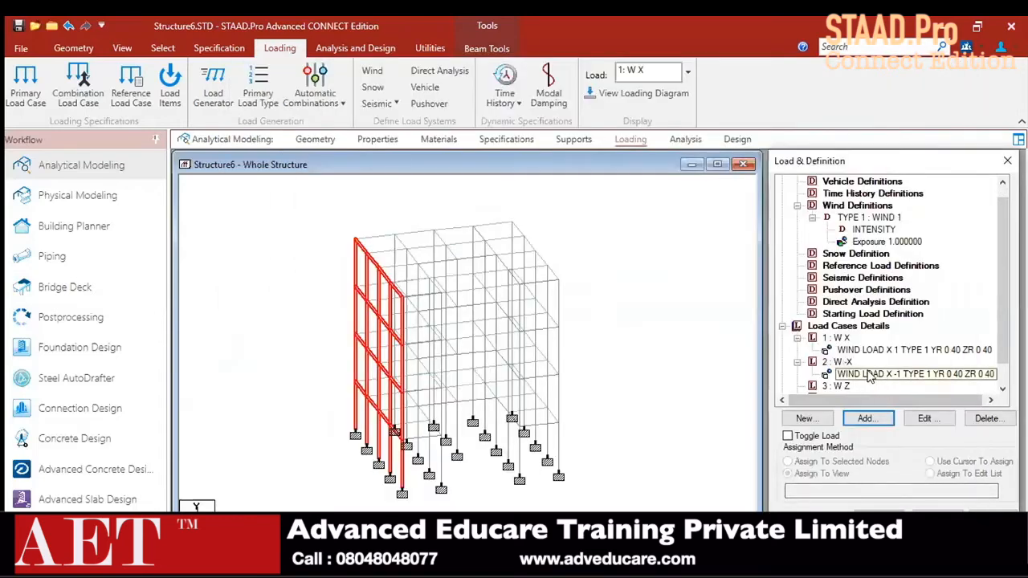
click(870, 376)
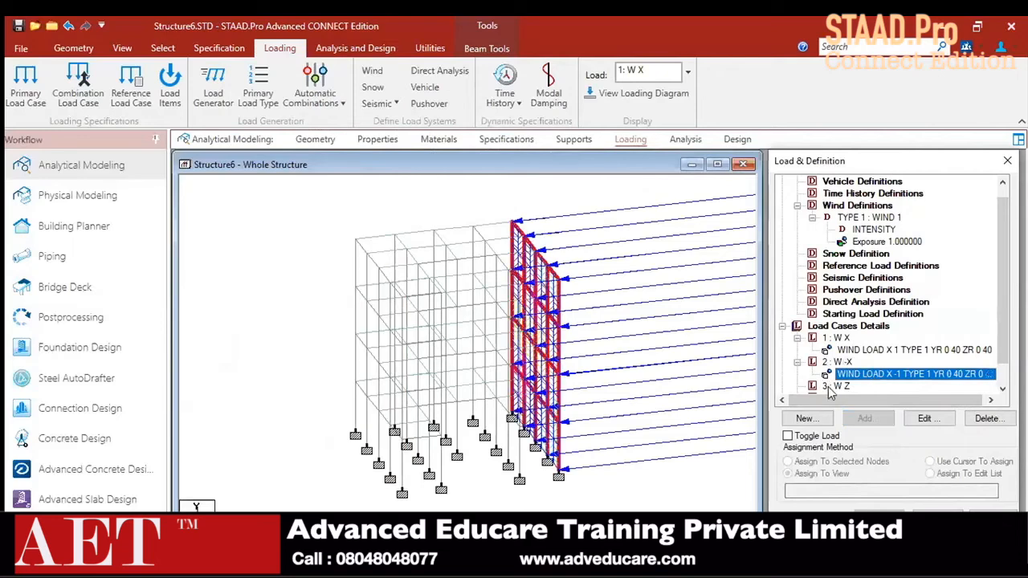
- Add a Type 1 wind load to load case W Z on the Z windward face, factor 1, with Y and X ranges of 0 to 40 m
click(835, 386)
click(866, 421)
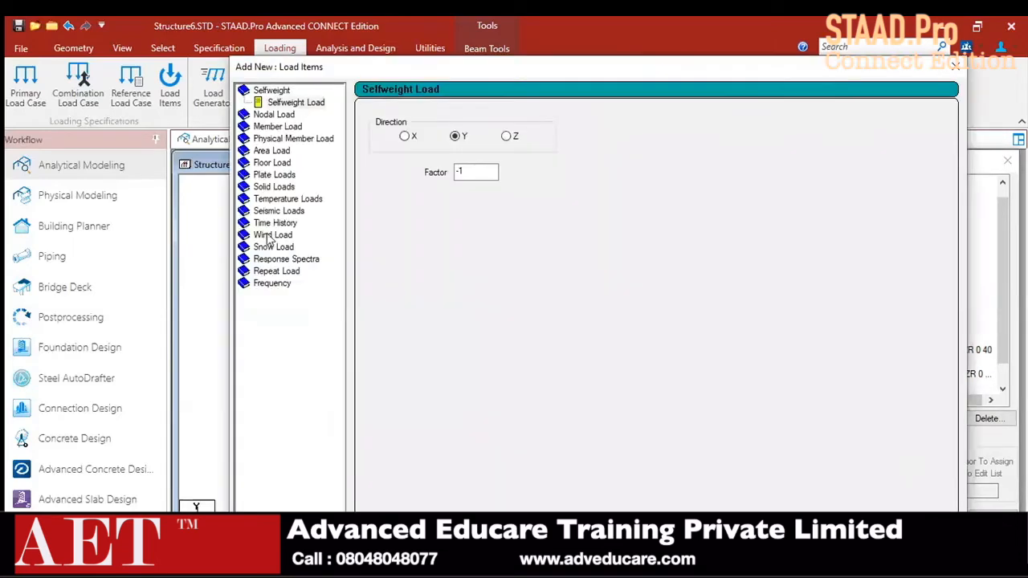
click(273, 234)
click(373, 188)
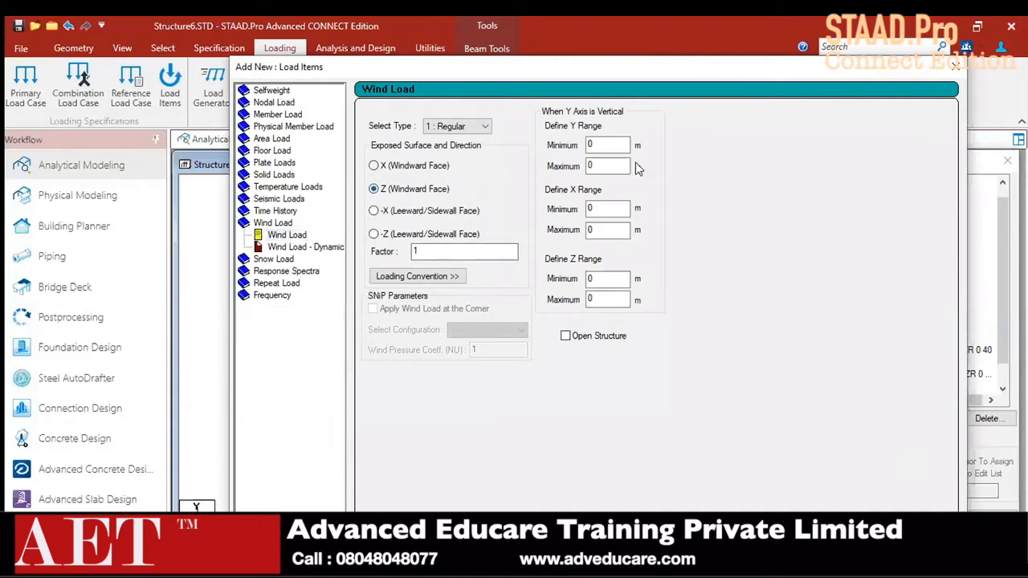
text(40)
double_click(607, 230)
text(40)
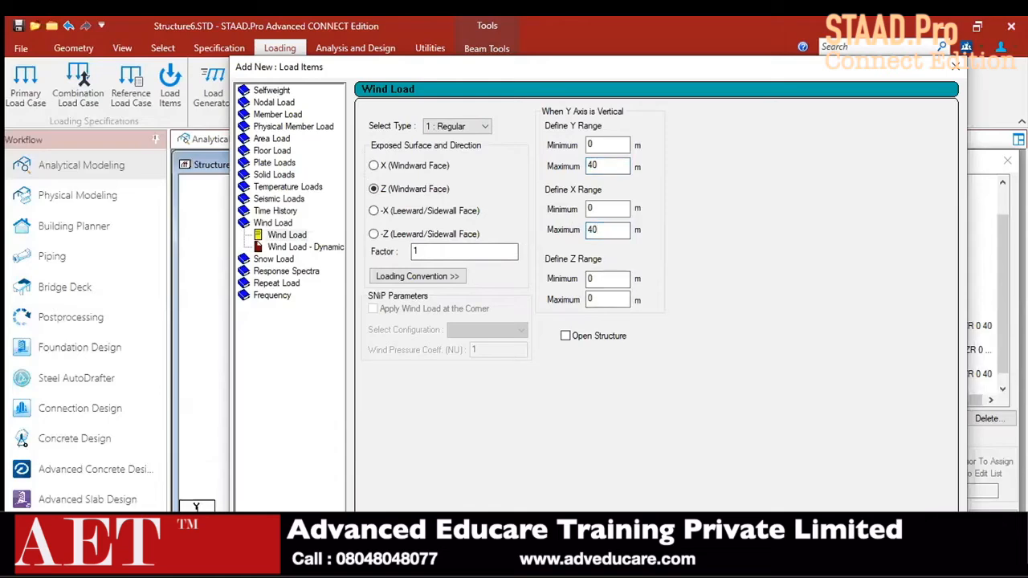
click(853, 535)
click(905, 375)
scroll(843, 370, down, 2)
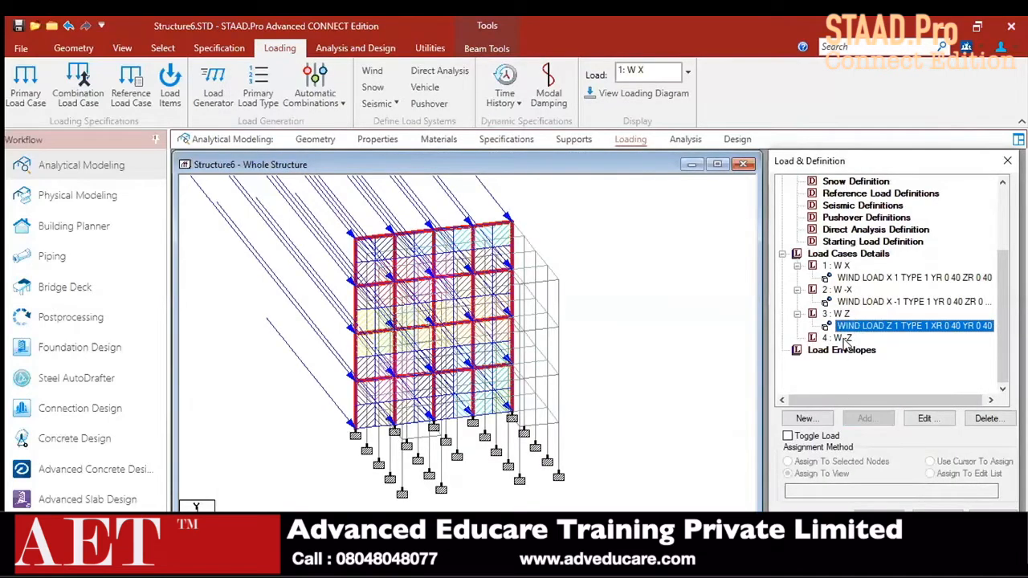
- Add a Type 1 wind load to load case W -Z on the Z windward face, factor -1, with Y and X ranges of 0 to 40 m
click(842, 339)
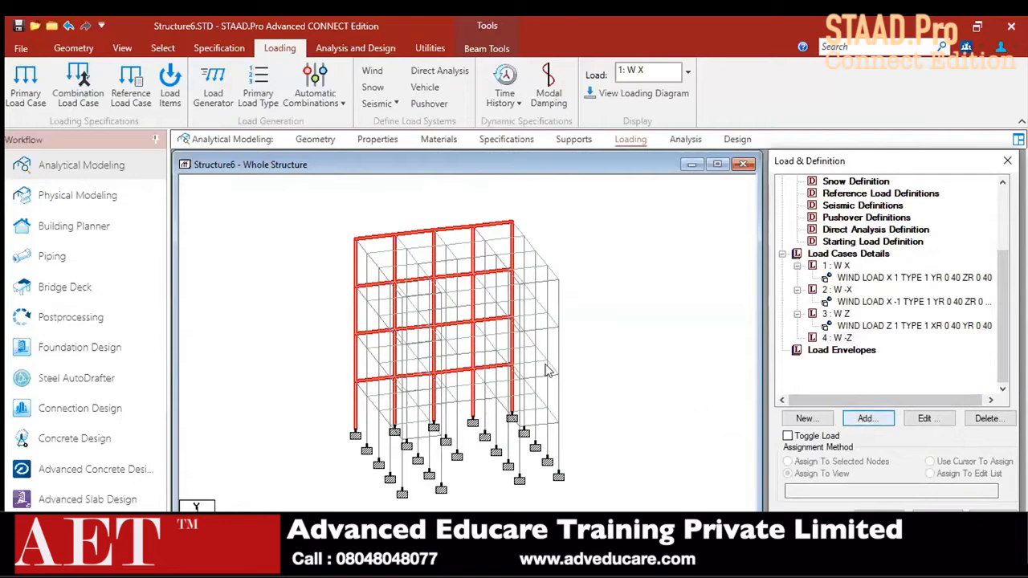
click(868, 419)
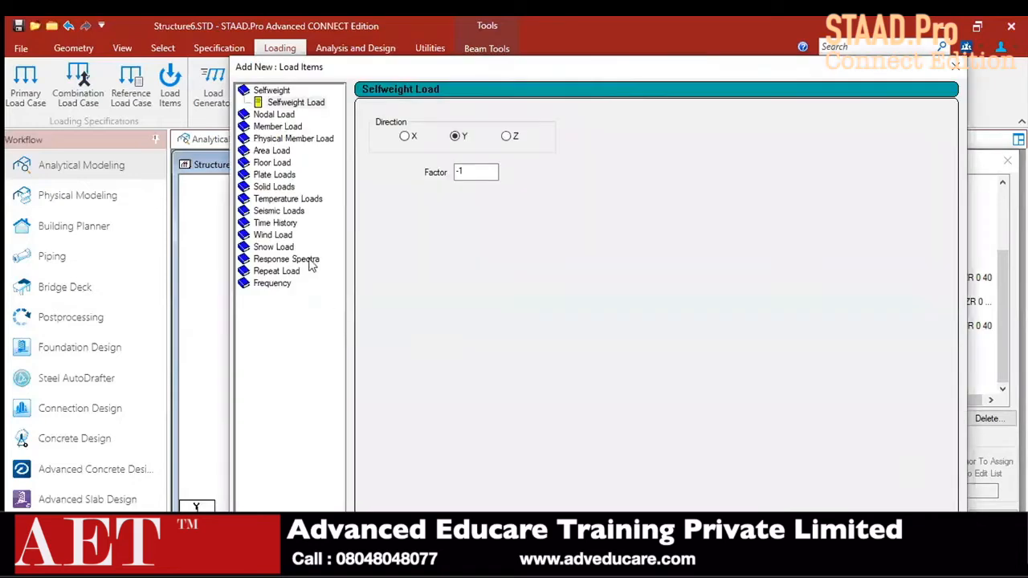
click(271, 235)
click(405, 192)
drag(430, 254, 290, 229)
text(-1)
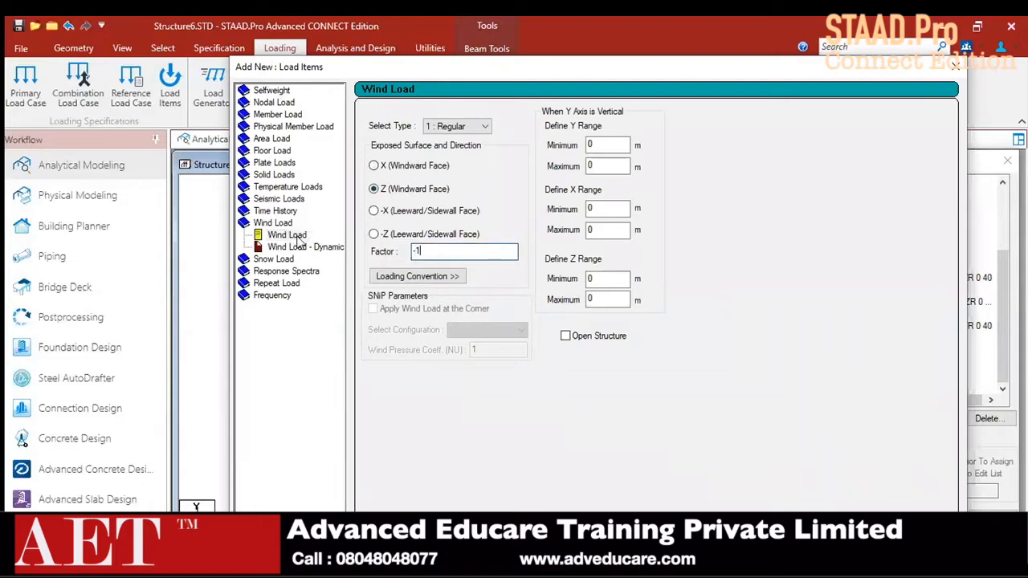
click(604, 166)
text(4)
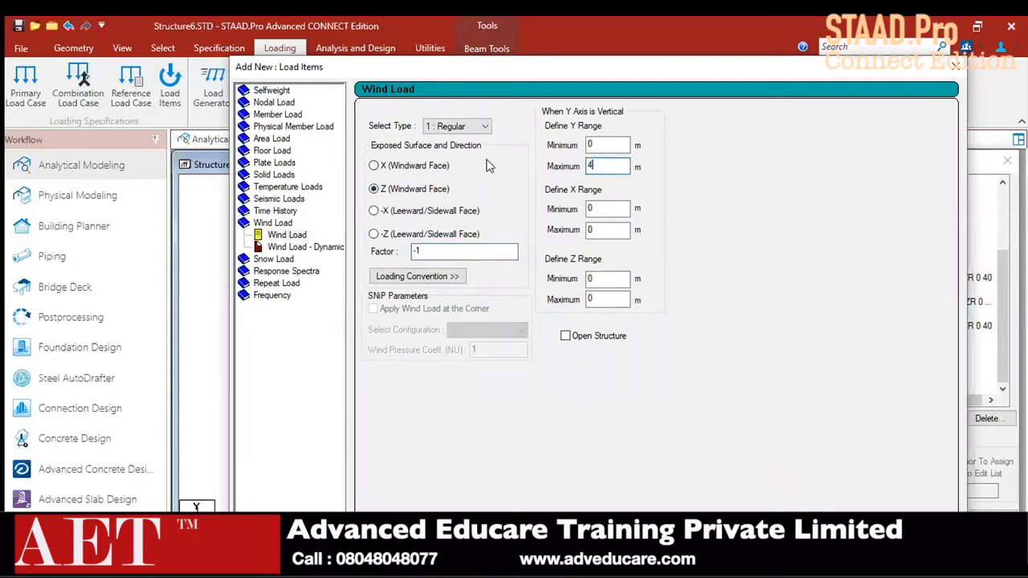
text(0)
click(607, 229)
text(40)
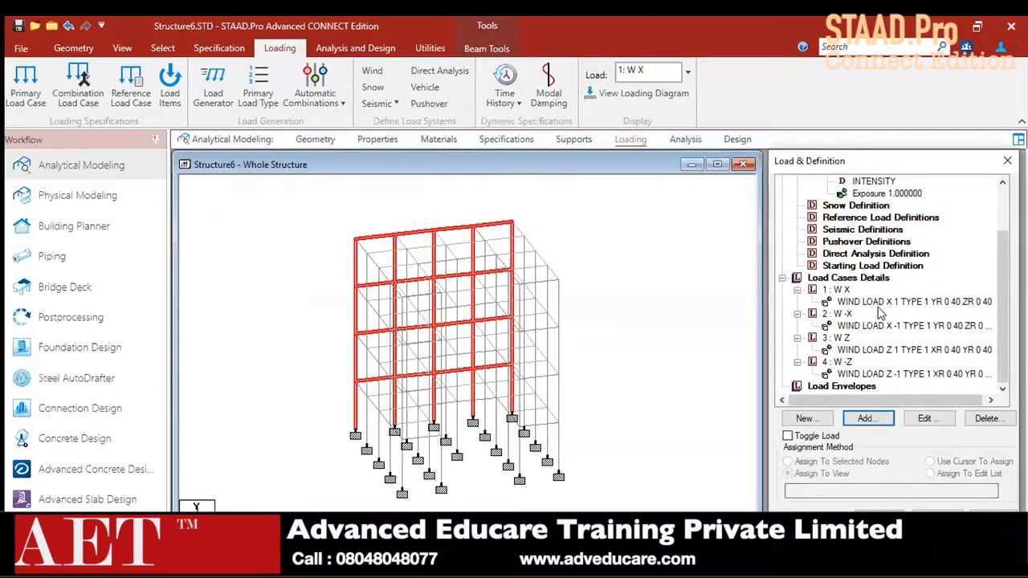
- Review the wind load items of cases W X, W -X and W Z on the model, including the W Z load settings
click(879, 303)
click(879, 325)
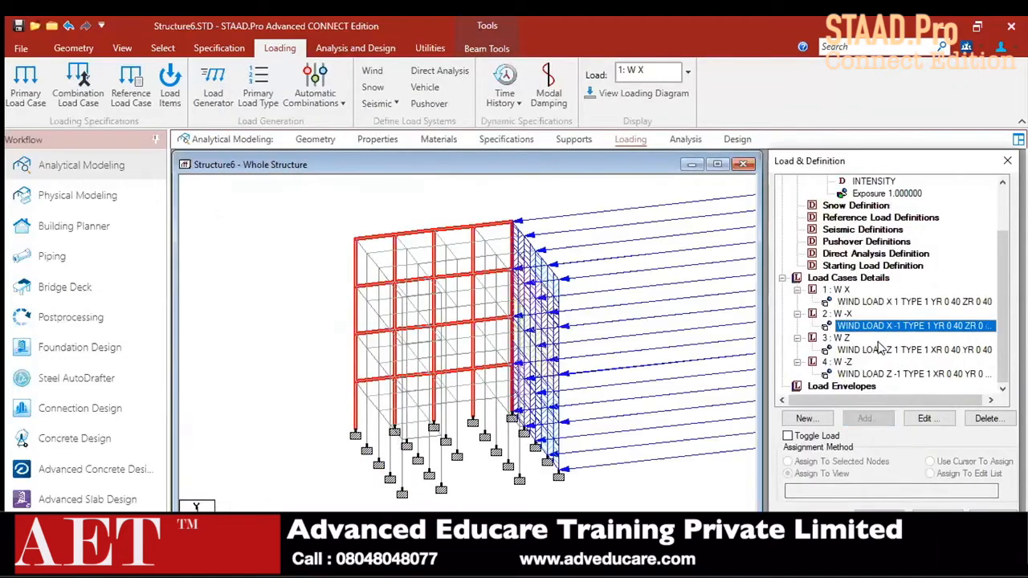
click(879, 349)
double_click(879, 352)
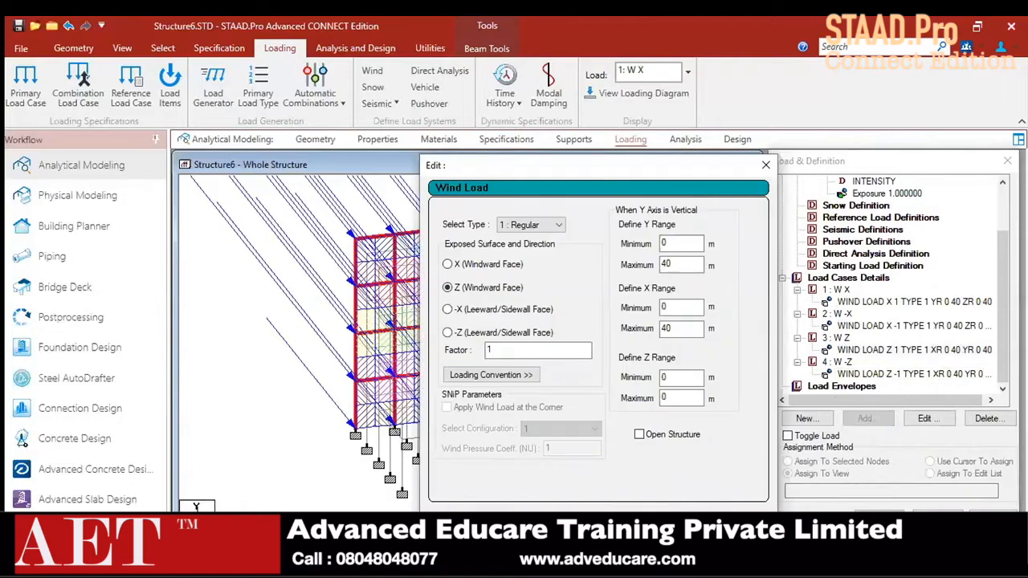
key(Escape)
click(676, 351)
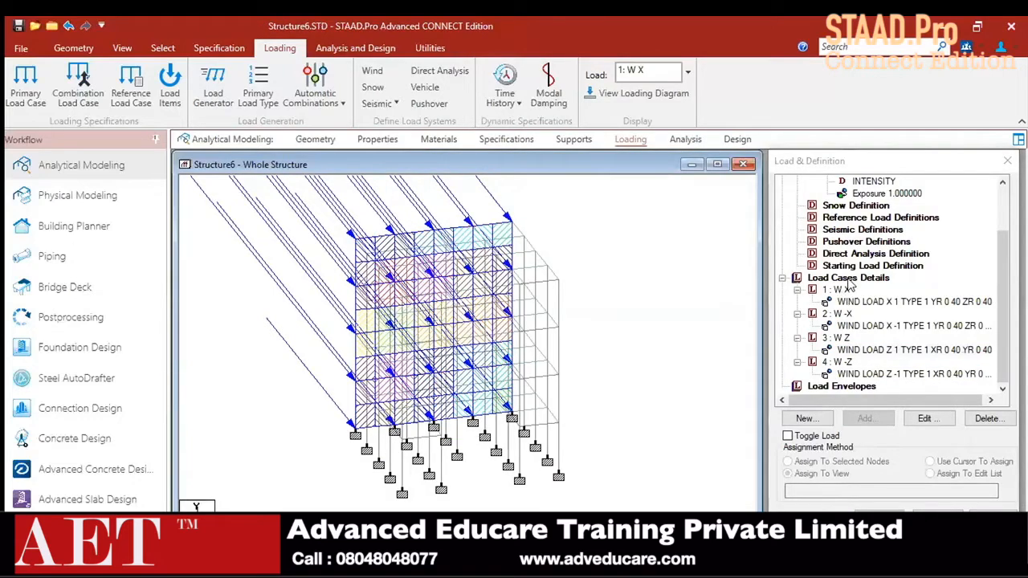
- Add primary load case 5 with loading type Dead and the title D L
click(848, 277)
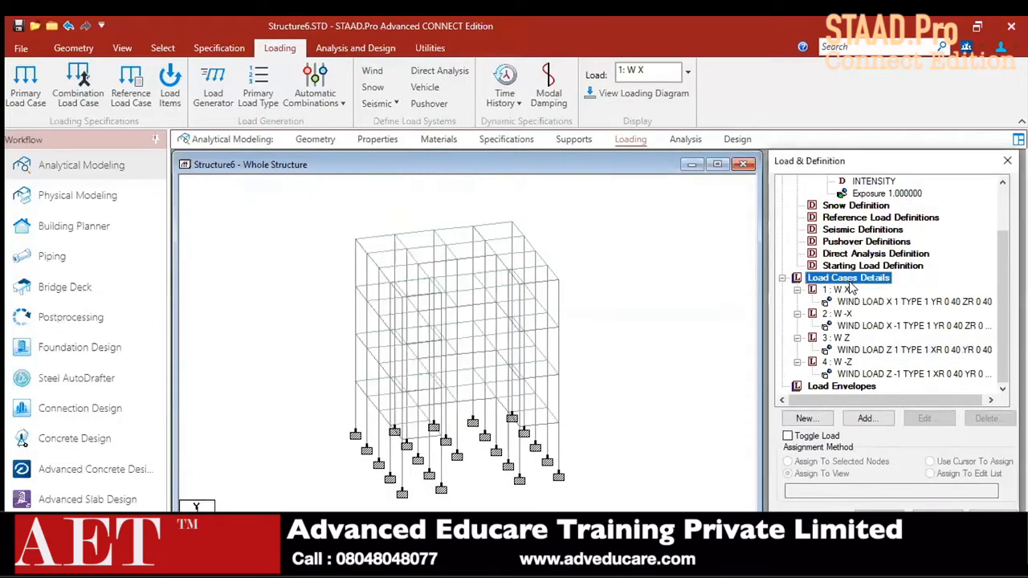
click(866, 419)
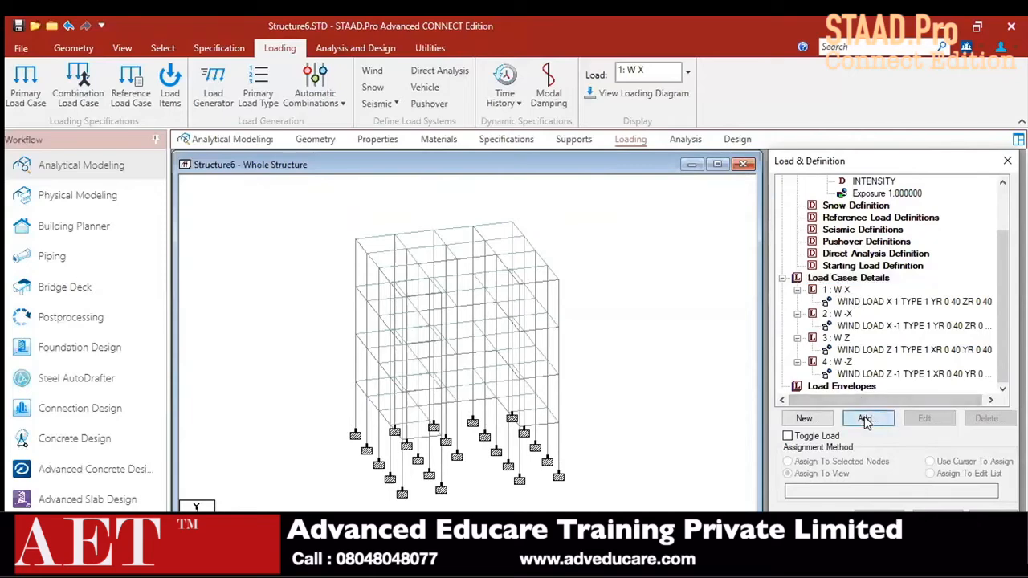
click(664, 251)
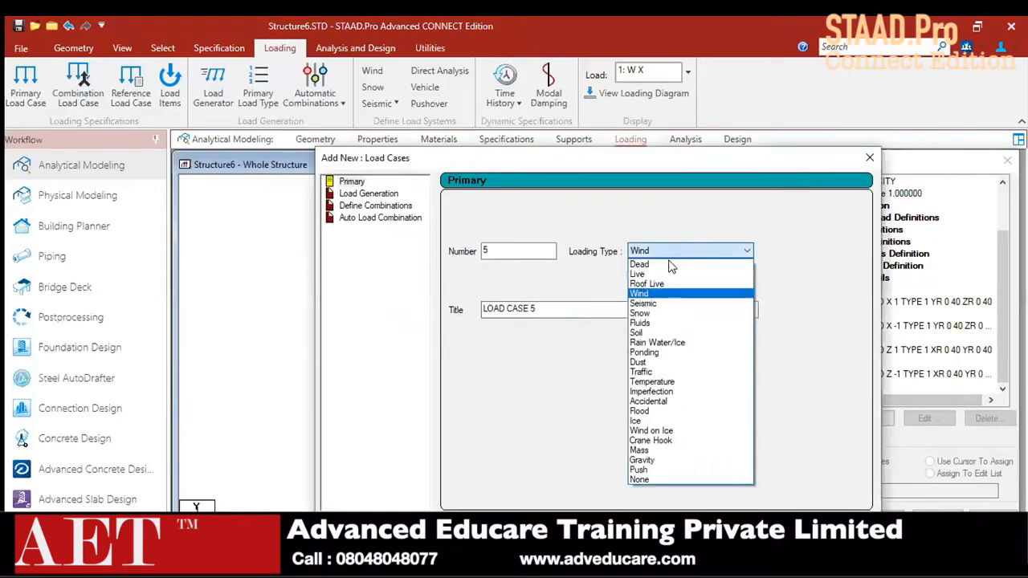
click(642, 263)
key(Tab)
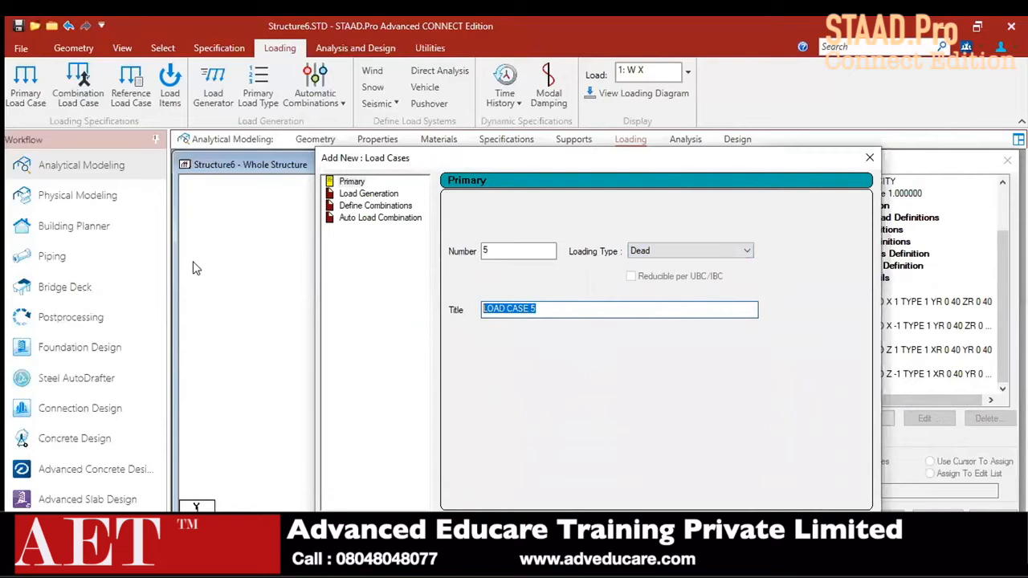
text(D L)
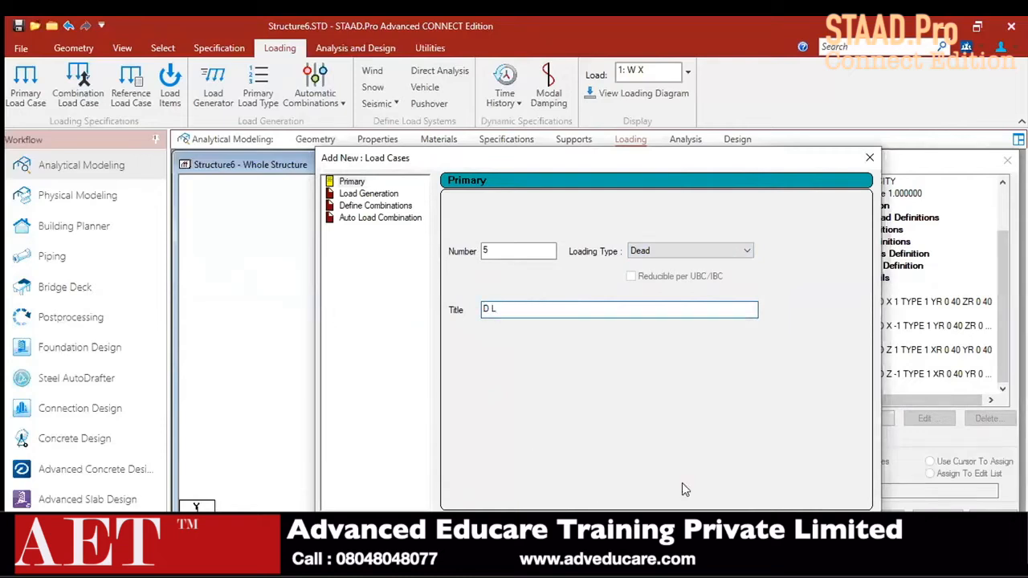
click(593, 527)
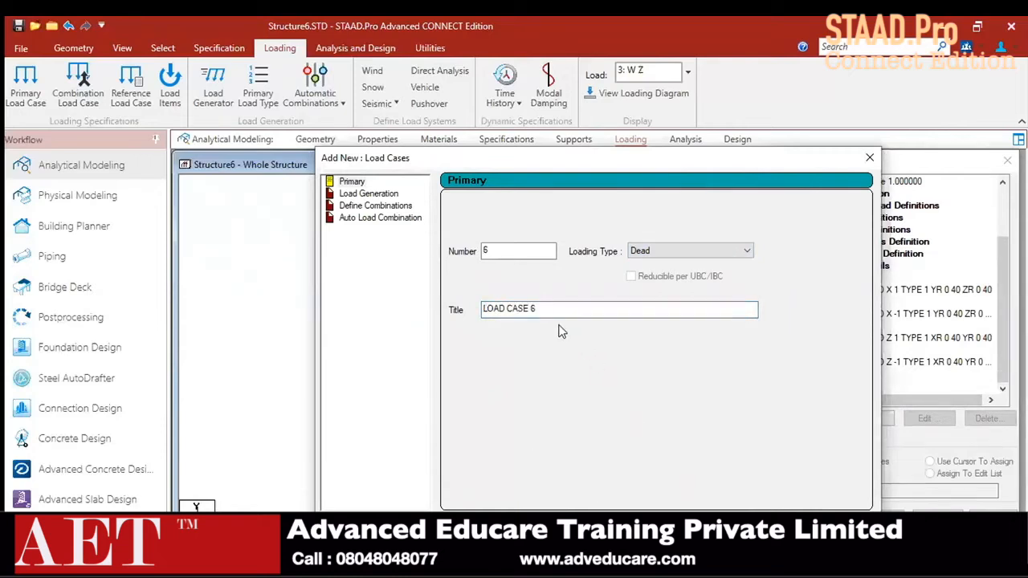
- Add primary load case 6 with loading type Live and the title L L
click(683, 249)
click(650, 270)
drag(562, 309, 382, 316)
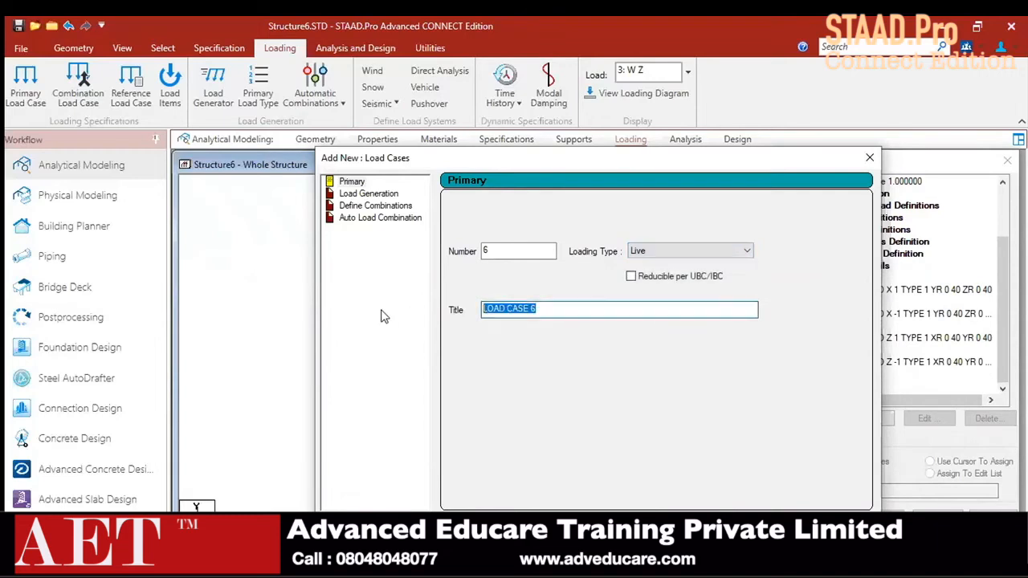
text(L L)
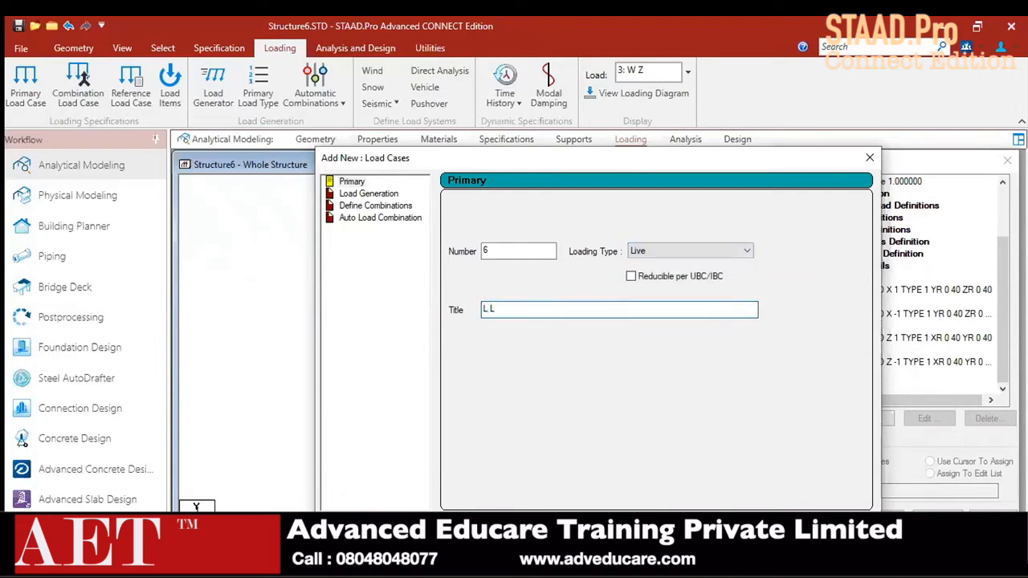
key(Return)
key(Escape)
- Add a selfweight load in the Y direction with factor -1 to load case D L
click(836, 364)
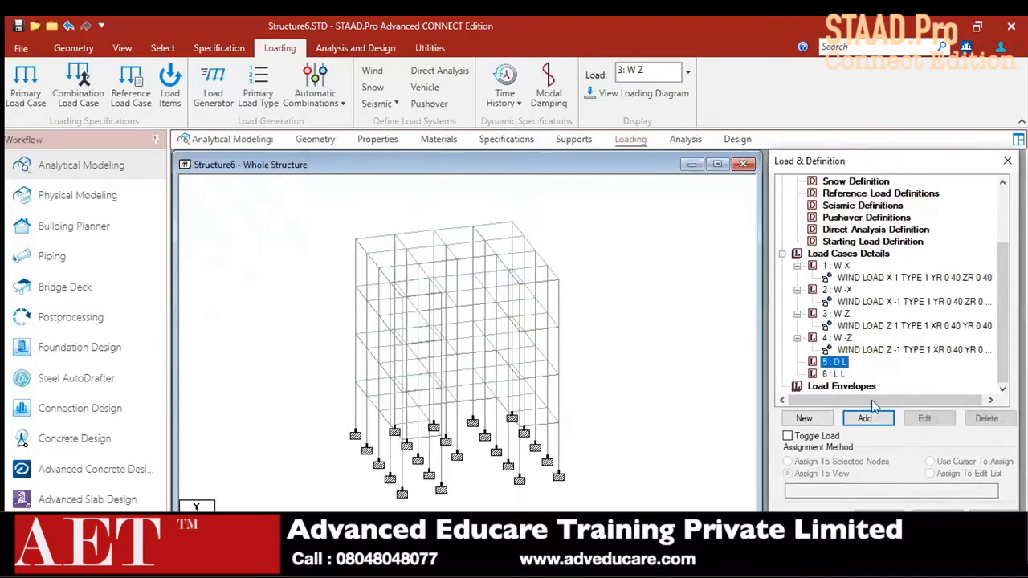
click(874, 416)
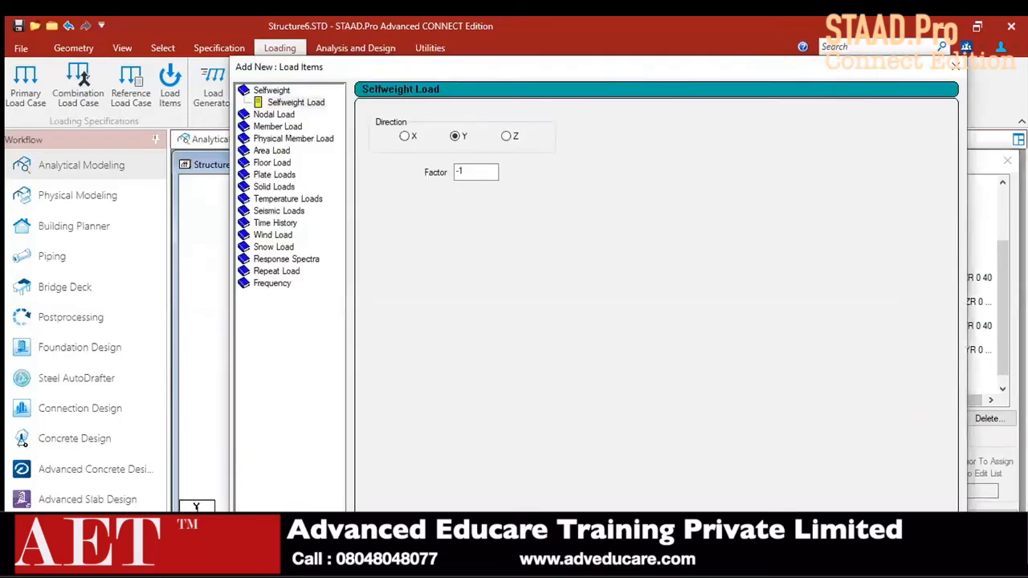
key(Escape)
- Add a uniform member load of -2 kN/m in the GY direction to load case L L
click(834, 385)
click(875, 419)
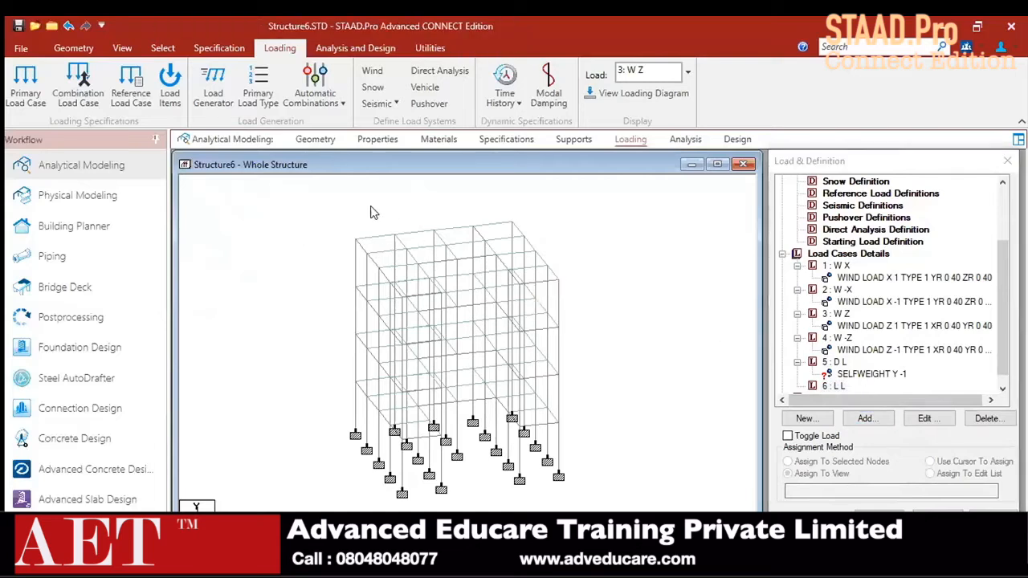
click(829, 387)
click(858, 414)
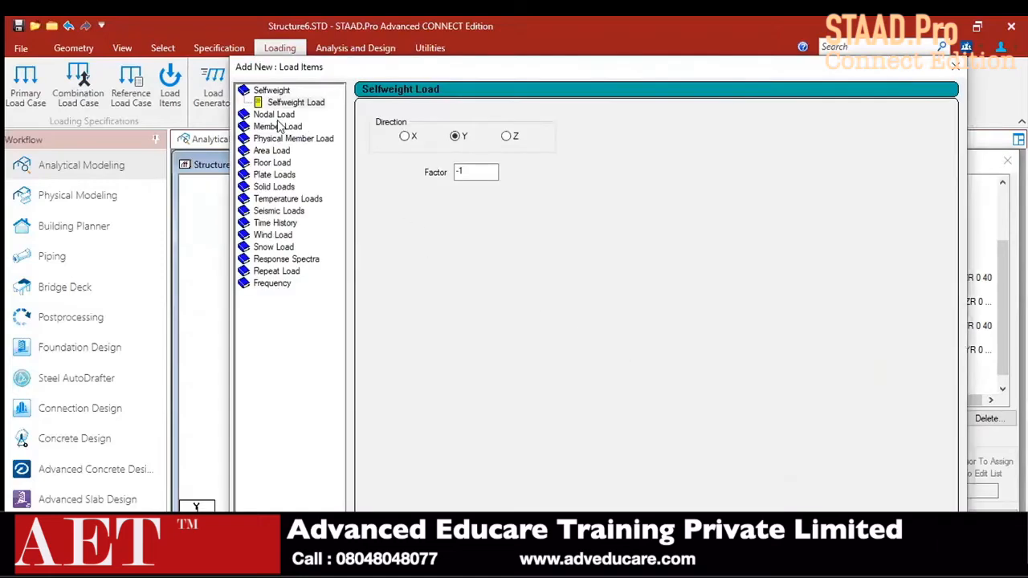
click(279, 126)
click(512, 154)
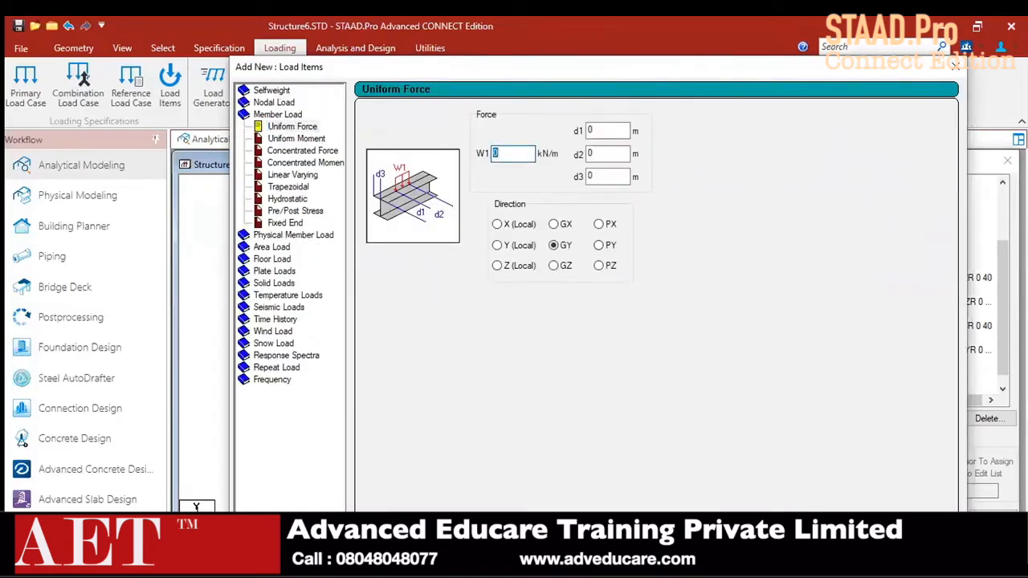
text(-2)
key(Return)
- Add a floor load of -3 kN/m2 in Global Y to load case L L, with a Y range of 0 to 50 m
click(272, 259)
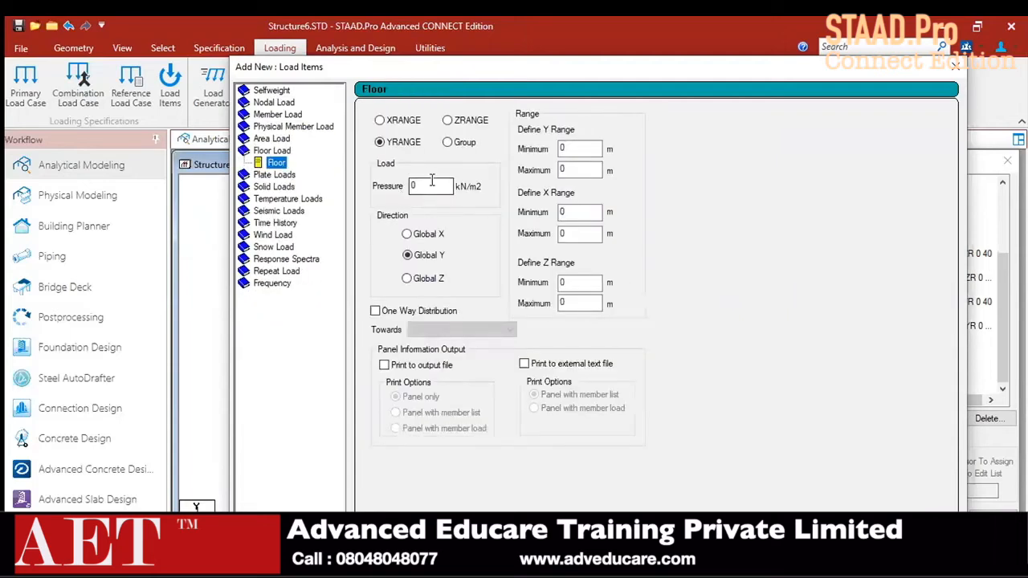
text(-3)
double_click(566, 169)
text(50)
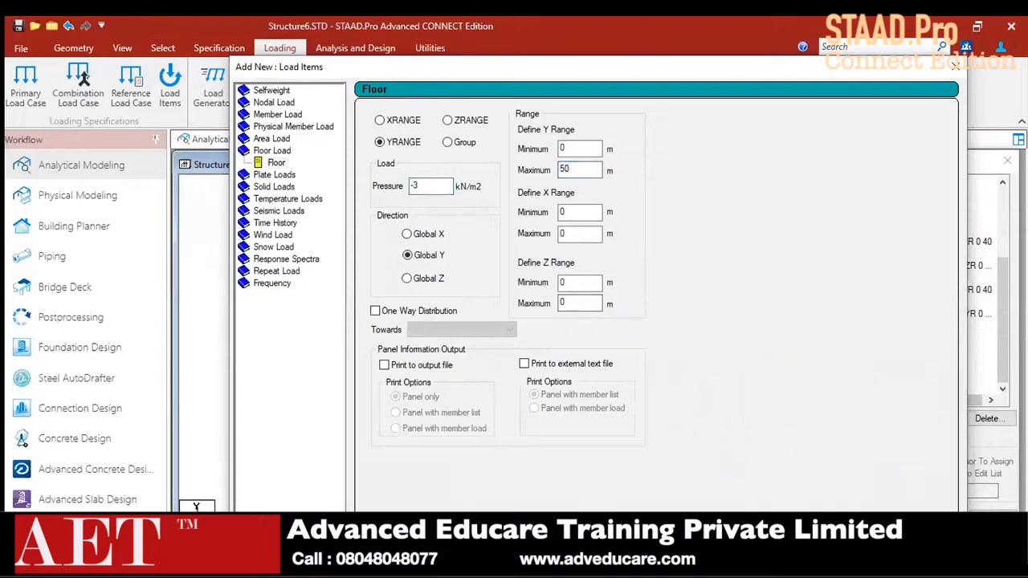
click(635, 530)
- Assign the selfweight load of case D L to the whole structure in view
click(843, 339)
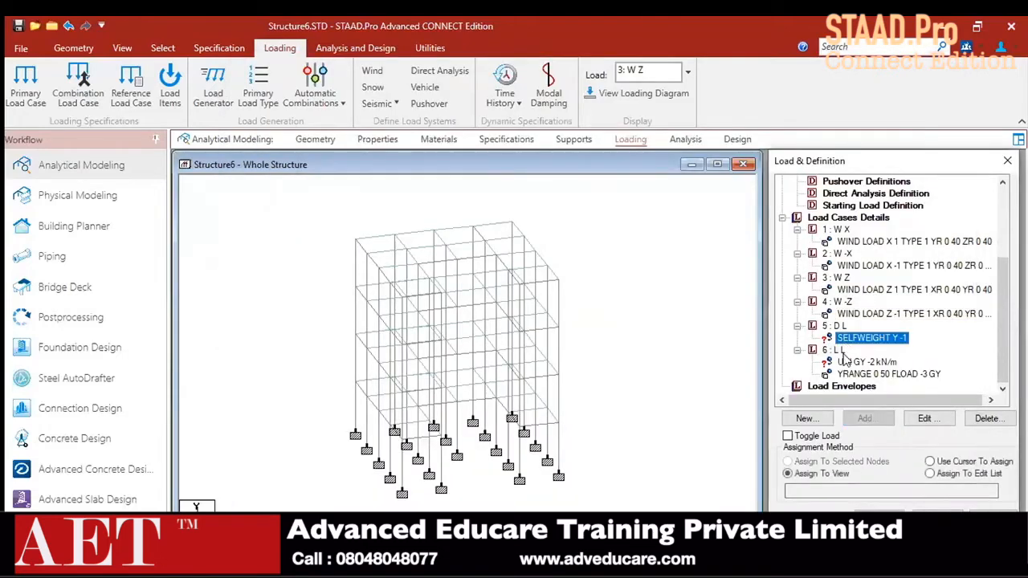
click(880, 509)
click(918, 383)
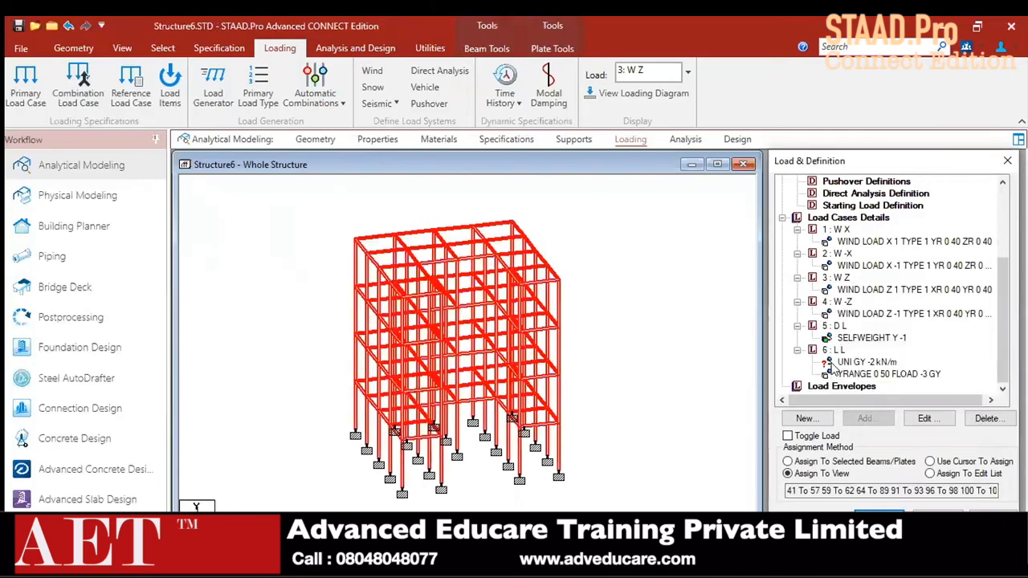
- Assign the -2 kN/m uniform load of case L L to all beams parallel to X and Z
click(866, 362)
click(705, 317)
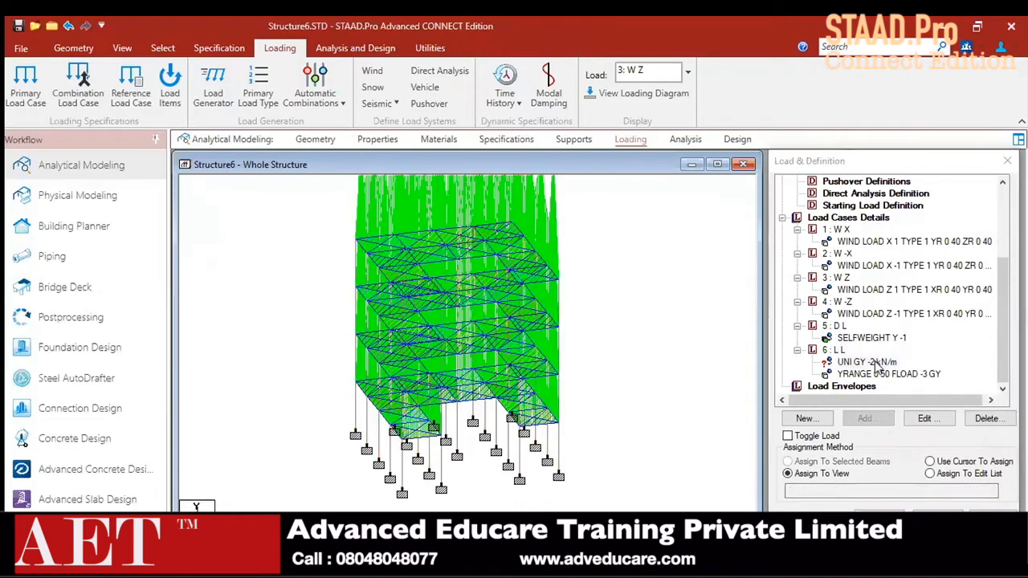
click(876, 364)
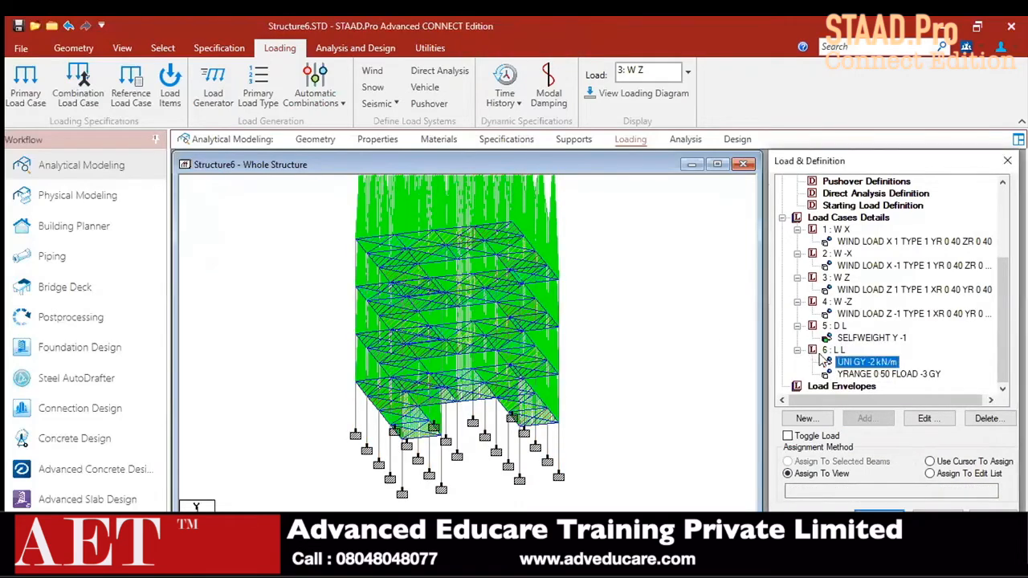
click(161, 48)
click(601, 69)
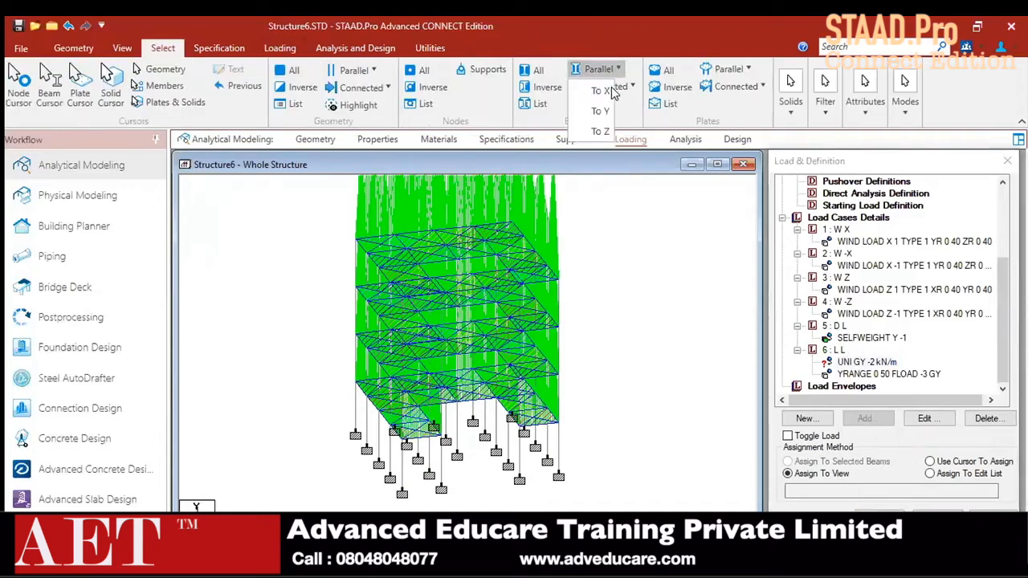
click(601, 85)
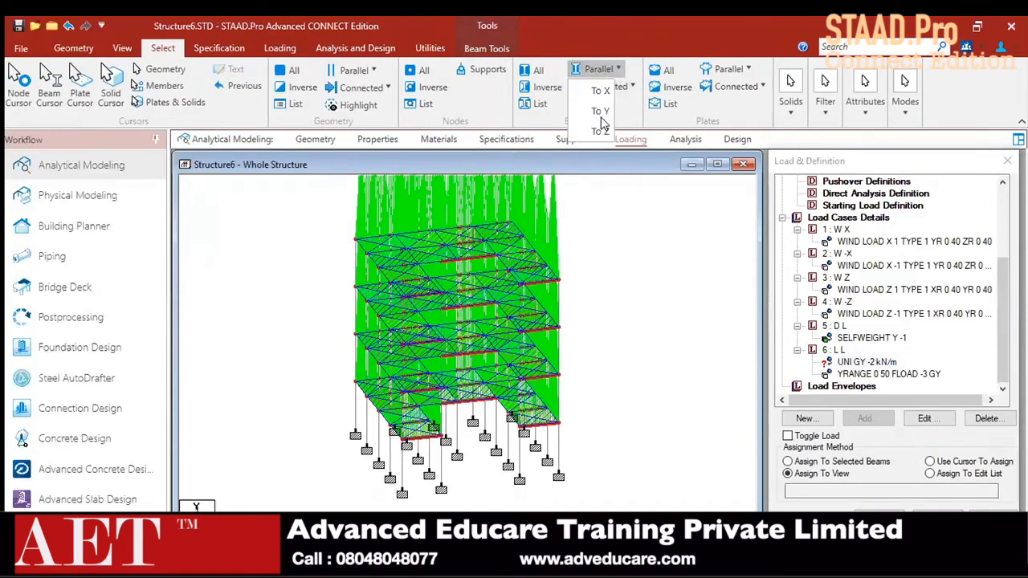
click(601, 69)
click(604, 92)
click(603, 70)
click(593, 135)
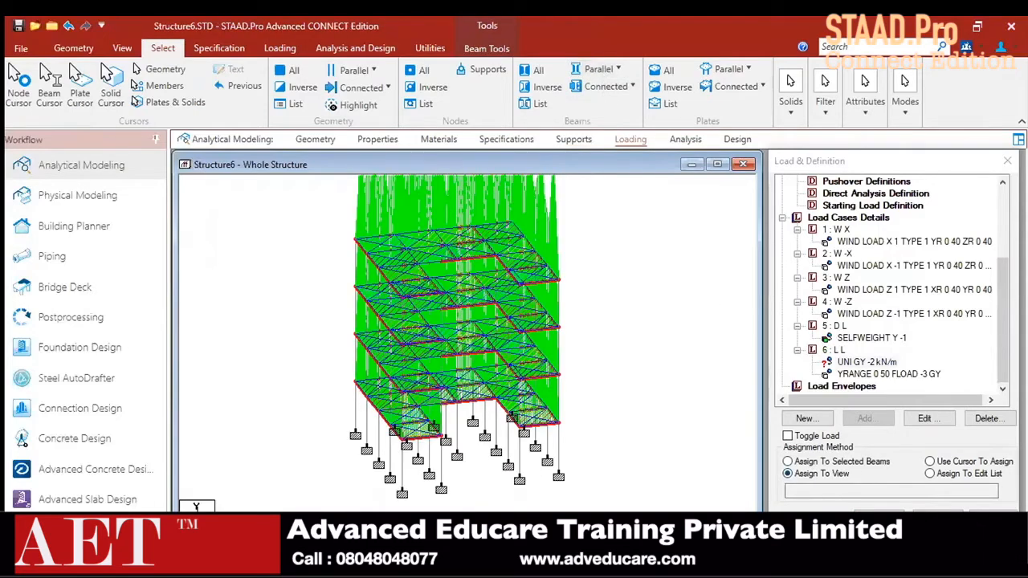
click(788, 461)
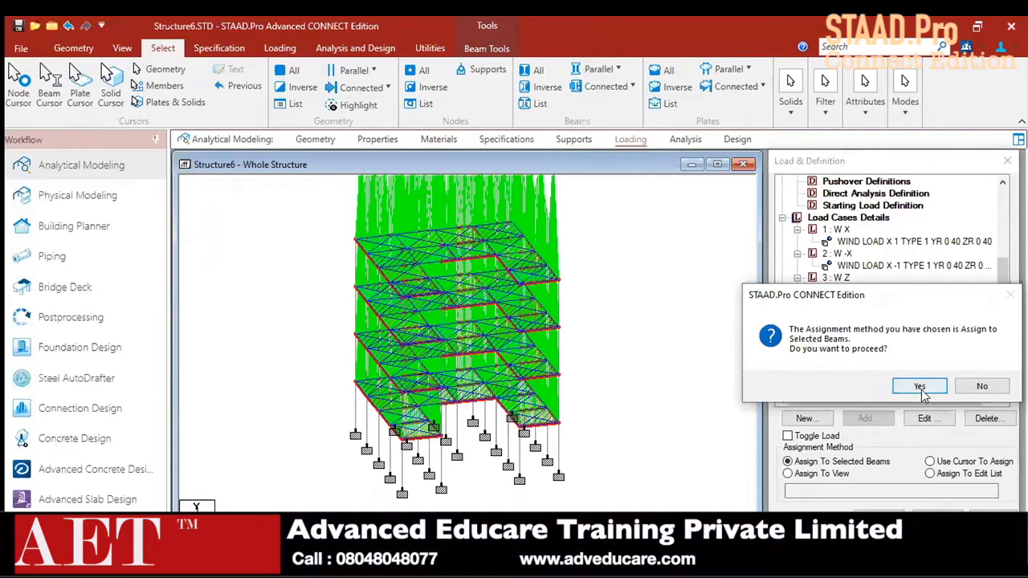
click(920, 387)
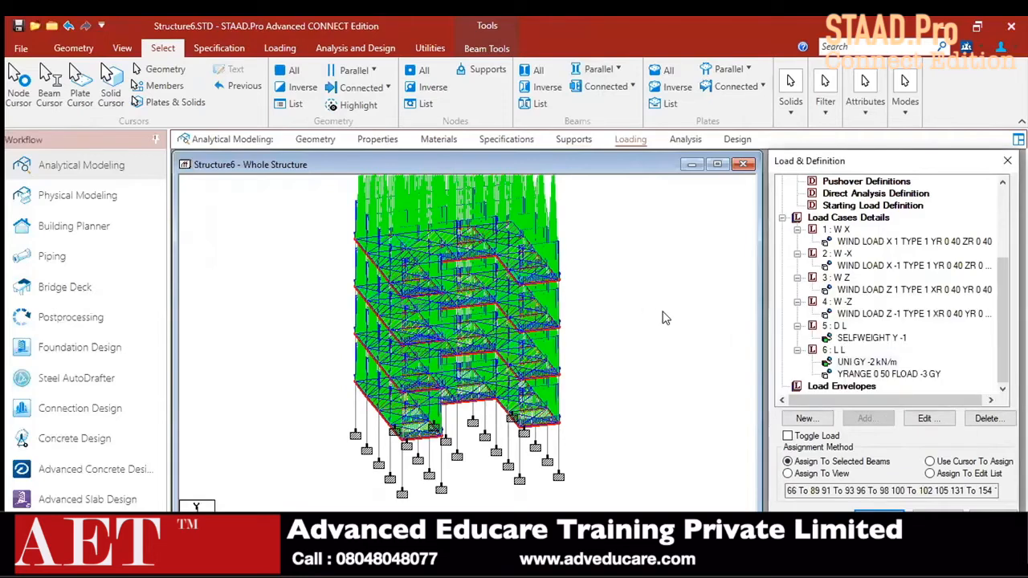
- Generate automatic load combinations with code IS:456/IS:800 and category Genral_Structures, starting at combination number 7
click(847, 218)
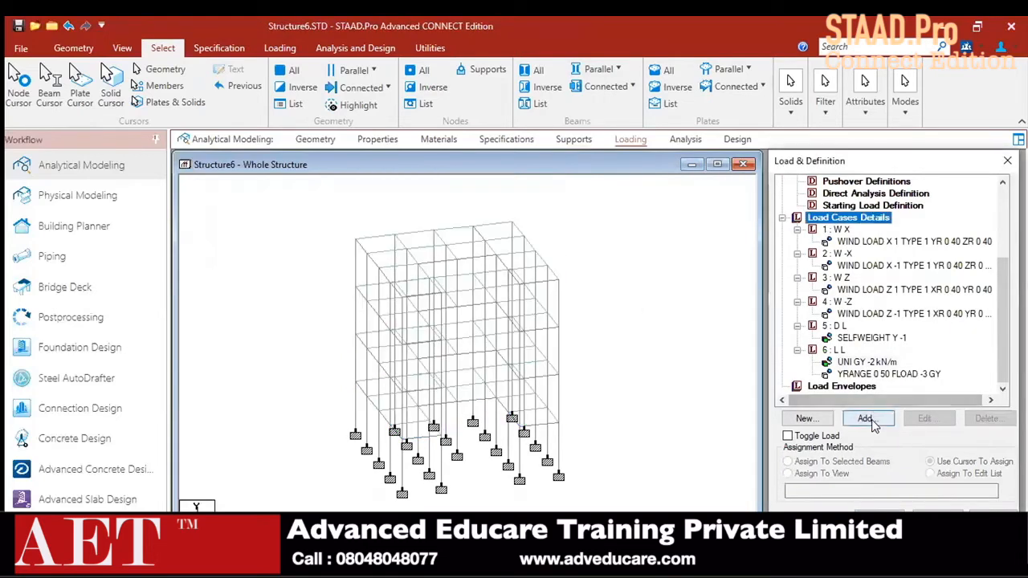
click(867, 419)
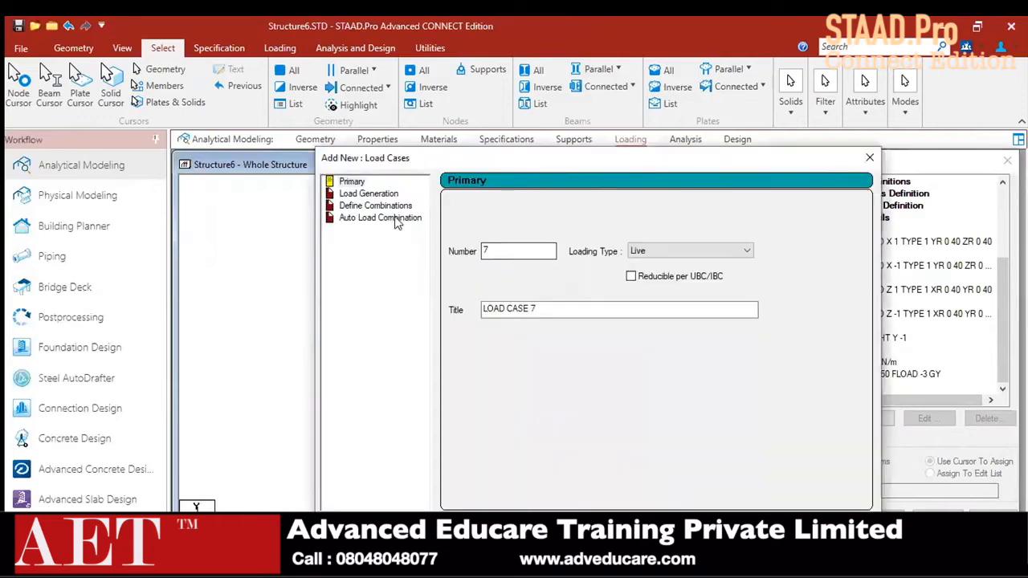
click(394, 216)
click(644, 205)
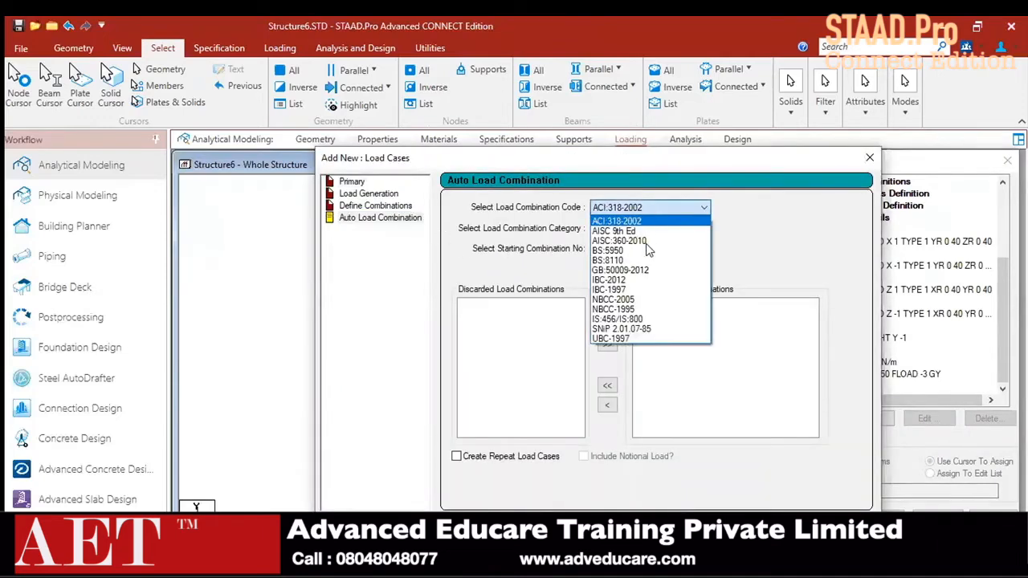
click(635, 320)
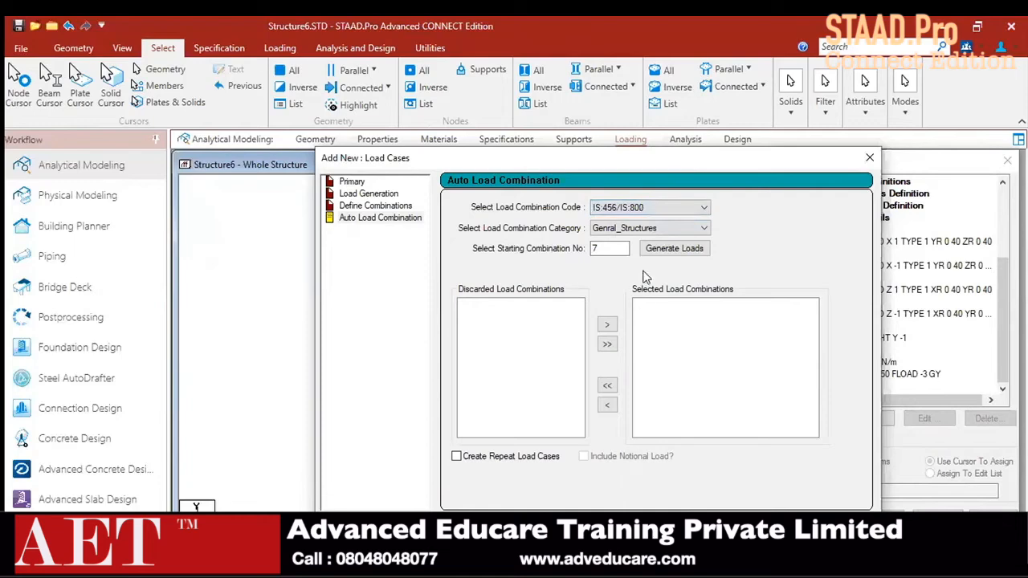
click(657, 251)
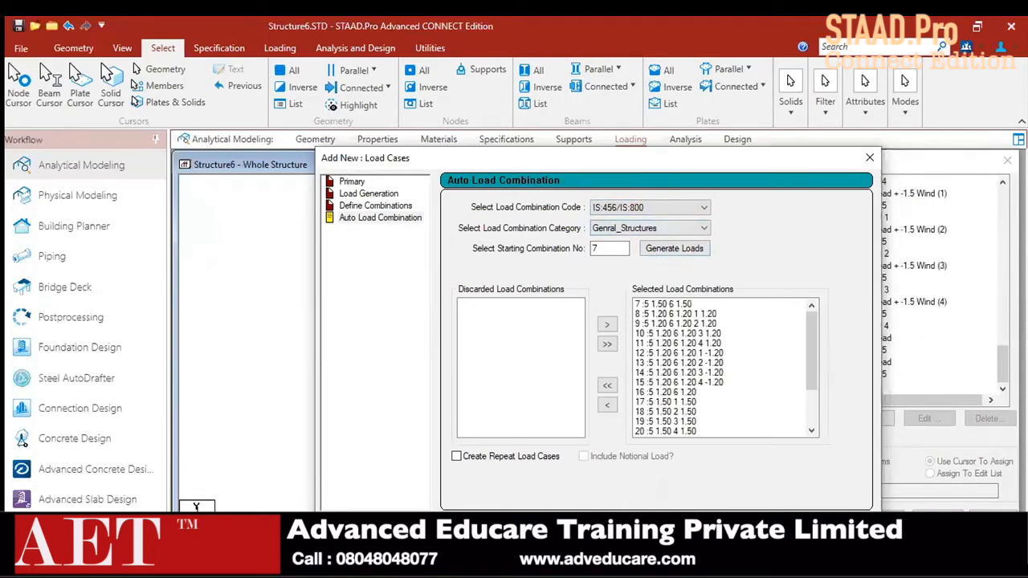
- Inspect the generated load combinations 23 (1.5 Dead + -1.5 Wind) and 25 (1.5 Dead) on the model
click(883, 265)
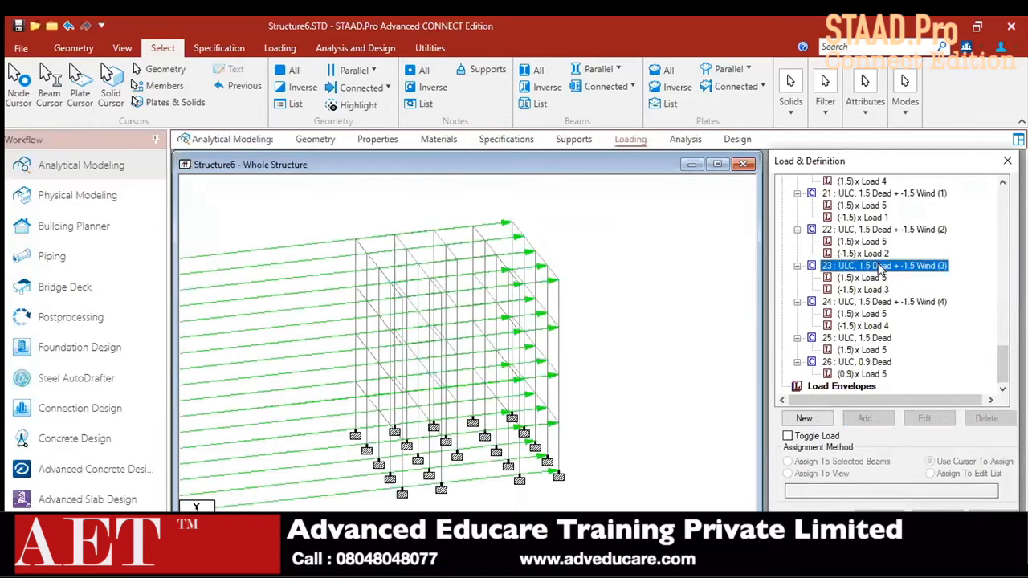
click(863, 277)
click(873, 337)
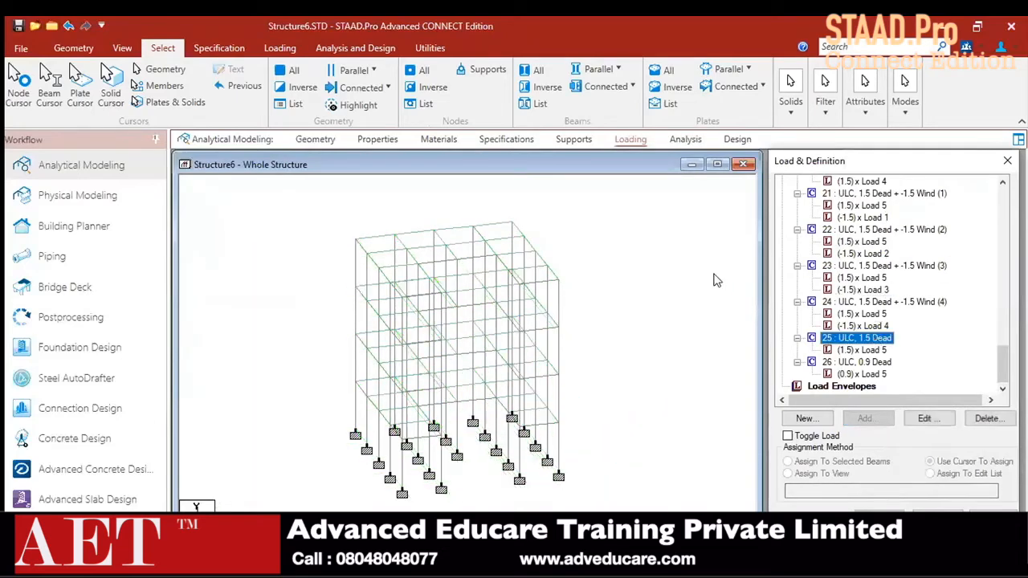
- Define the Perform Analysis command with No Print and run the analysis, saving the modified structure
click(682, 141)
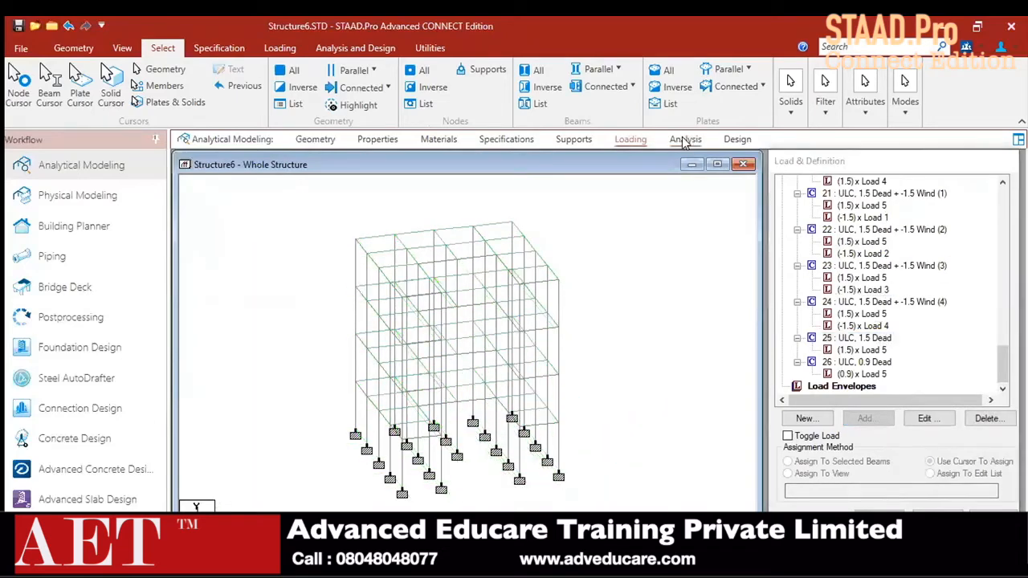
click(684, 140)
click(902, 470)
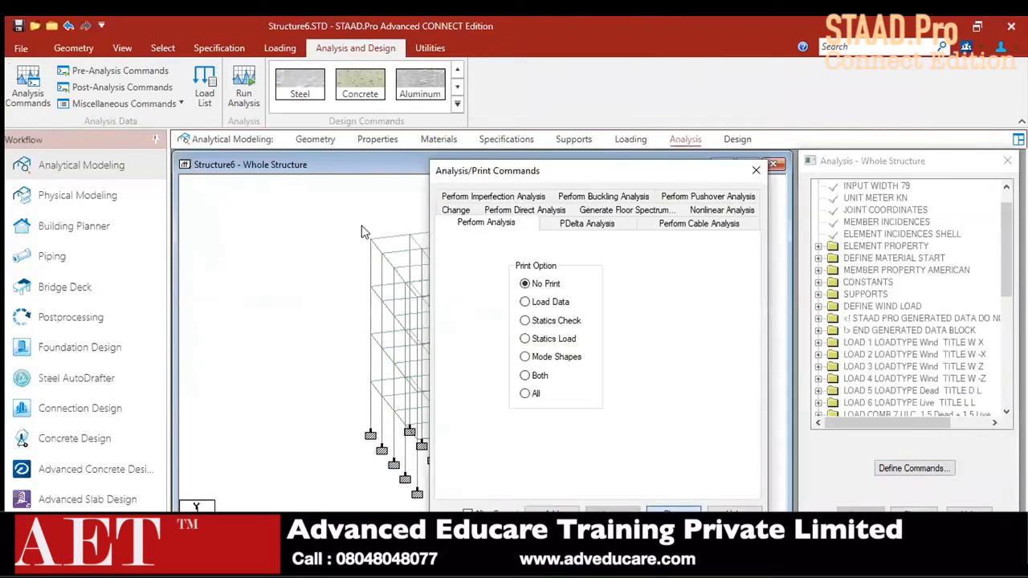
click(243, 95)
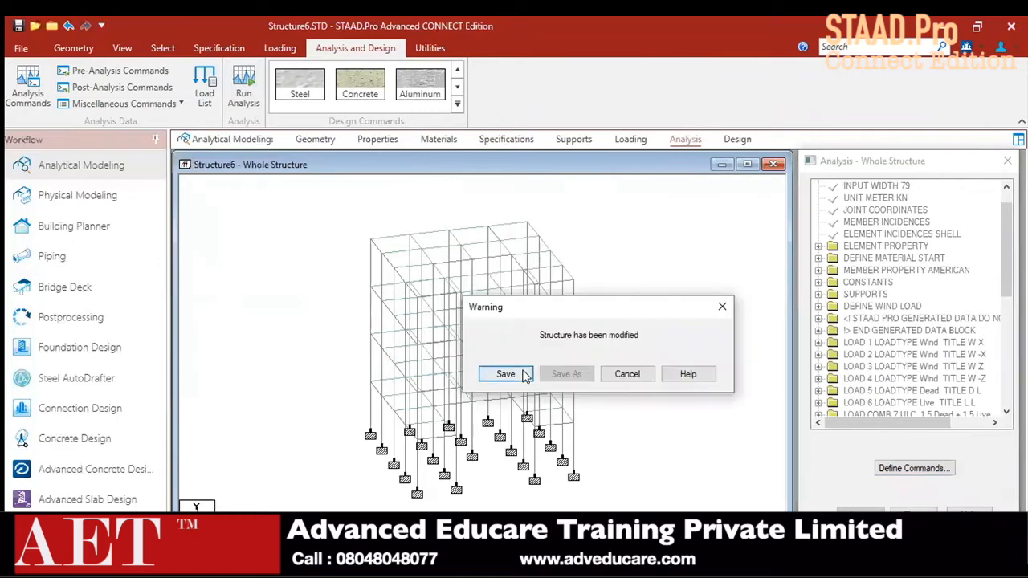
click(505, 374)
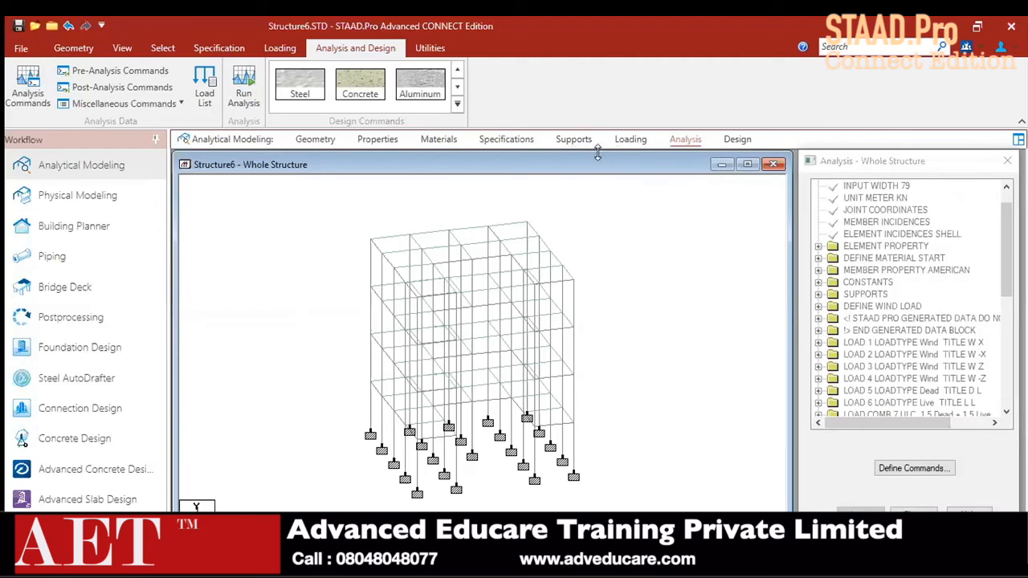
- Review the wind load items of cases W X, W -X, W Z and W -Z, displaying the W X load on the model
click(632, 141)
click(782, 194)
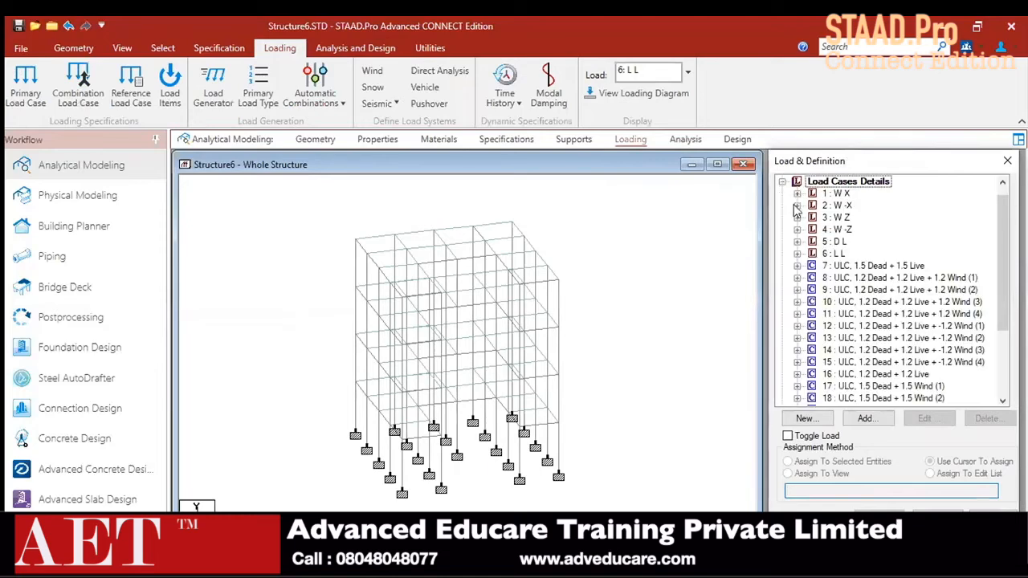
click(798, 193)
click(797, 218)
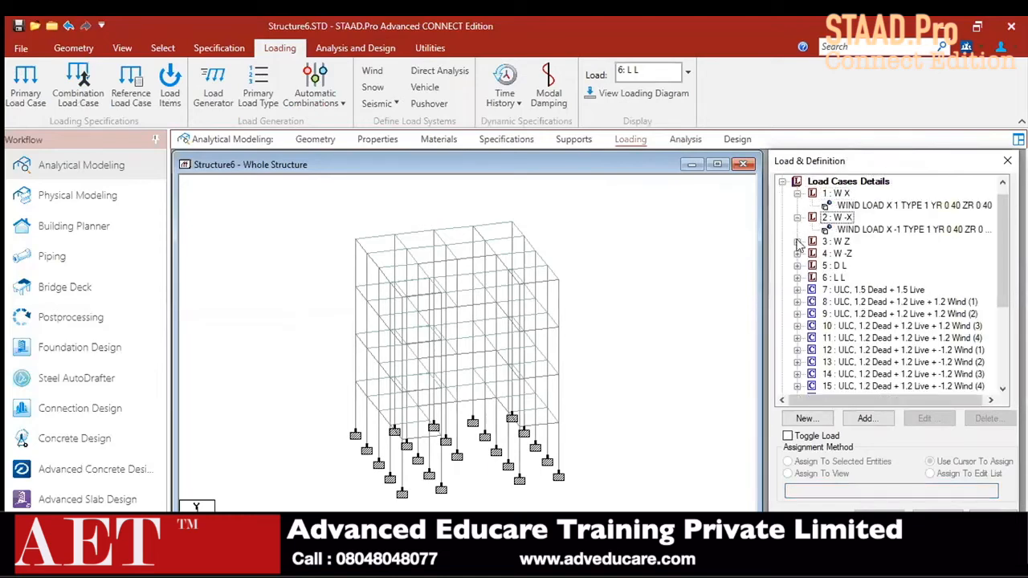
click(798, 242)
click(797, 266)
click(839, 278)
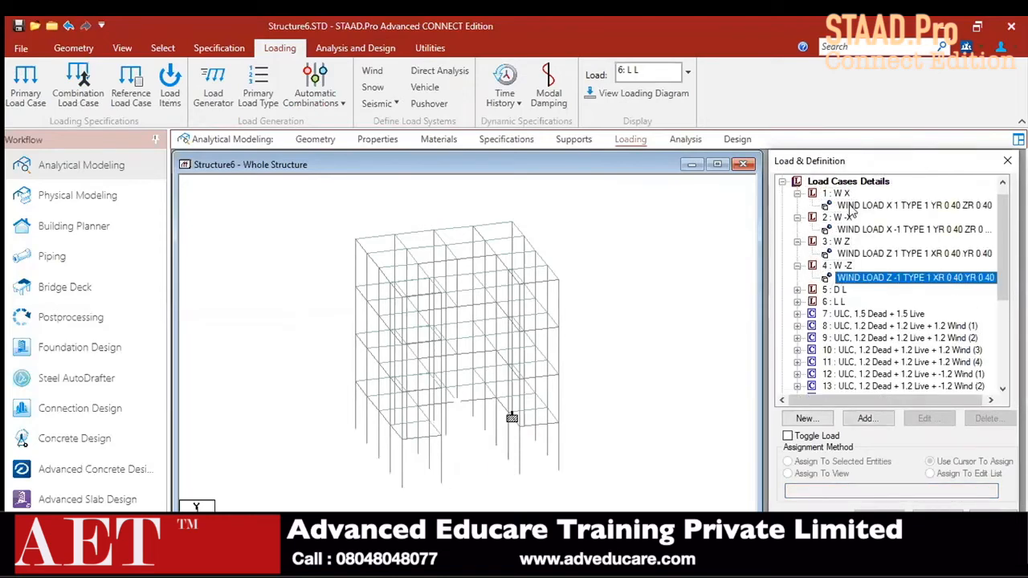
click(851, 206)
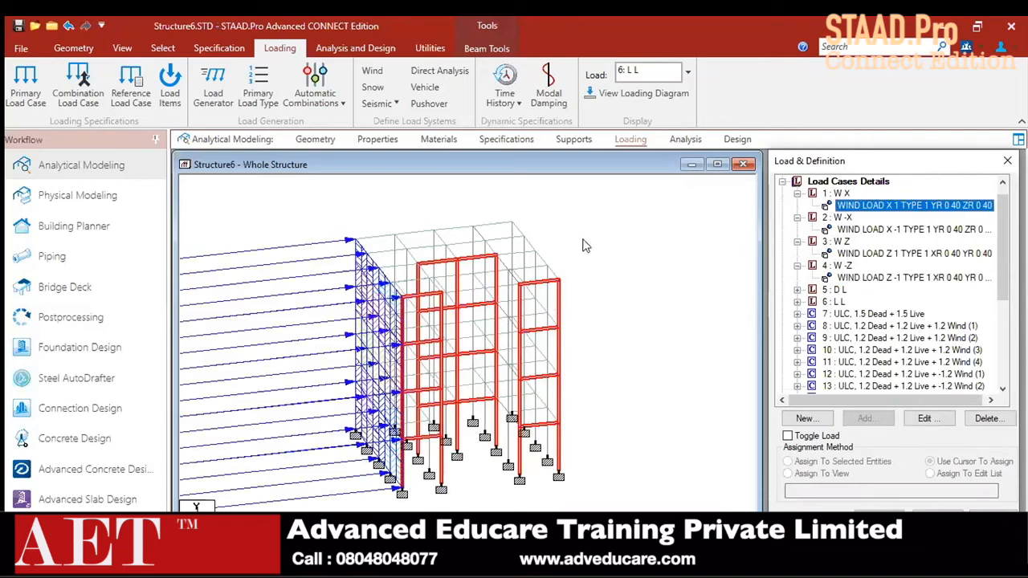
- Apply the Deflection animation to the structure diagram, with 10 extra frames and a target of 10 FPS
right_click(675, 386)
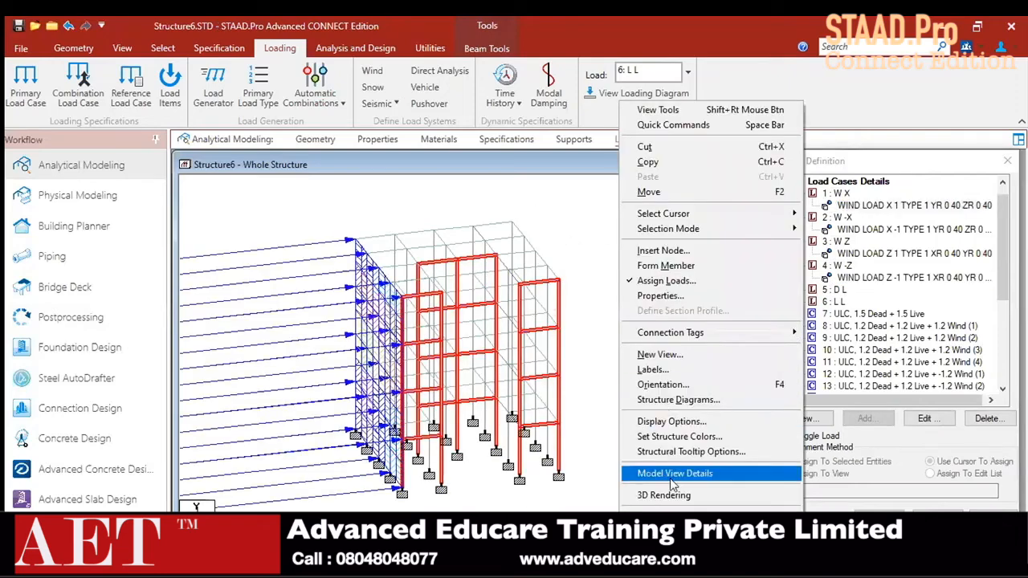
click(652, 369)
click(458, 87)
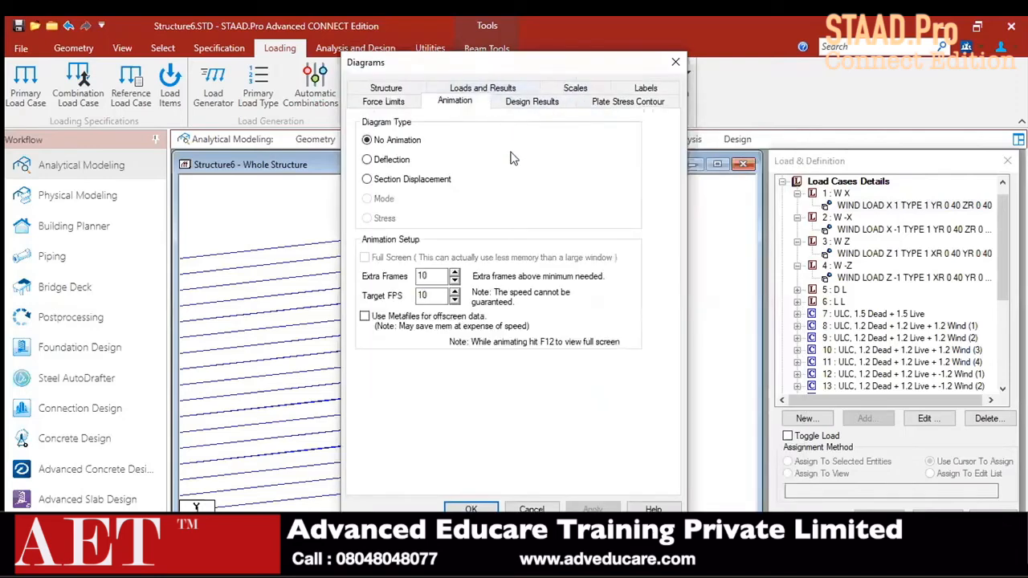
click(582, 89)
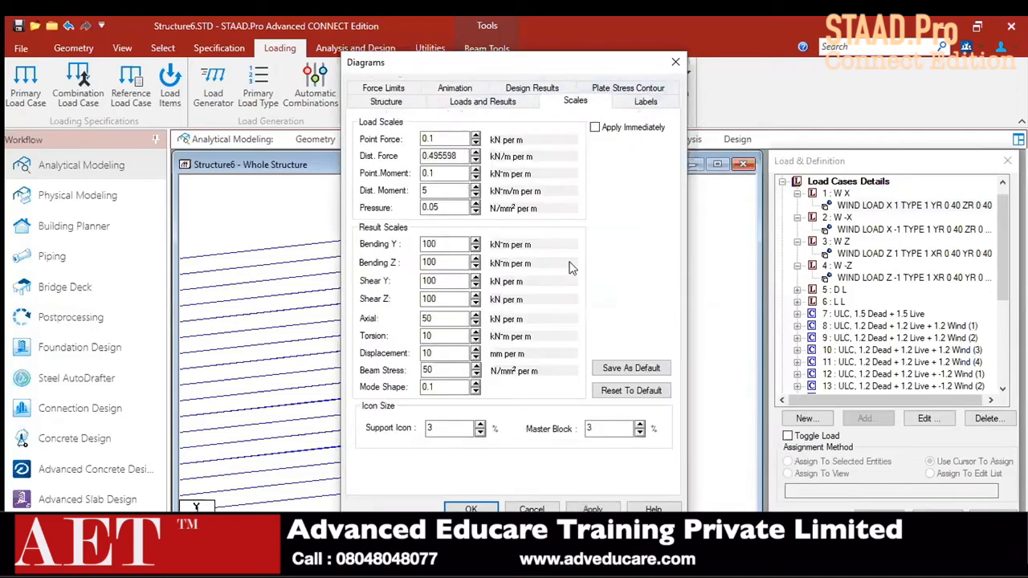
click(454, 88)
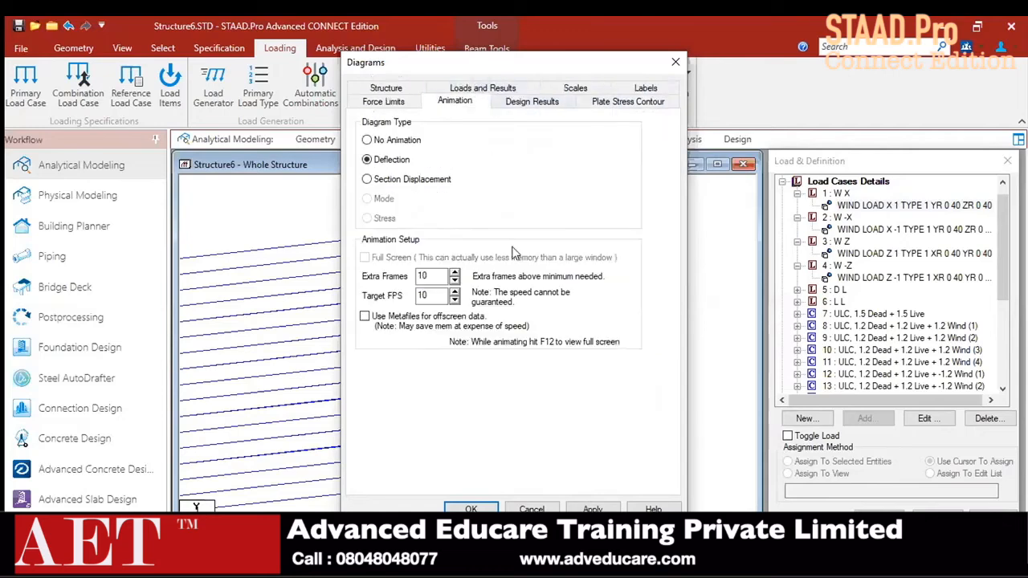
click(592, 509)
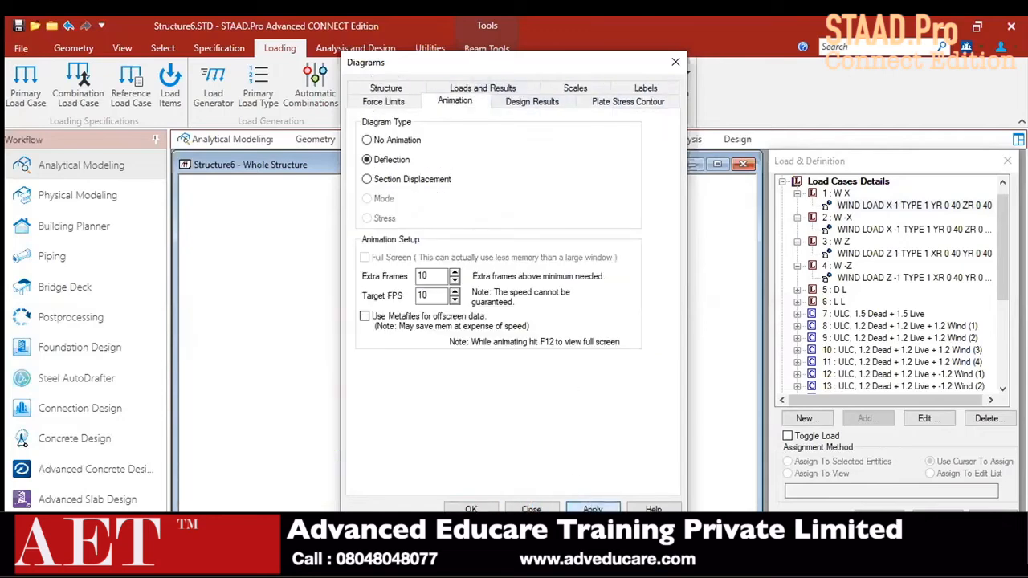
click(471, 509)
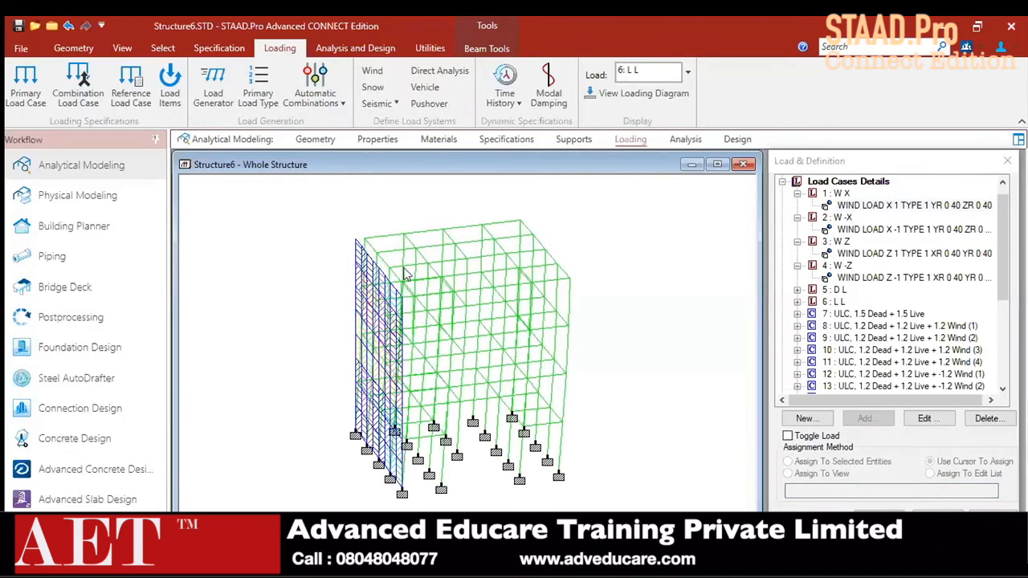
- Display the wind load items of cases W -X, W Z and W -Z one after another on the frame model
click(884, 230)
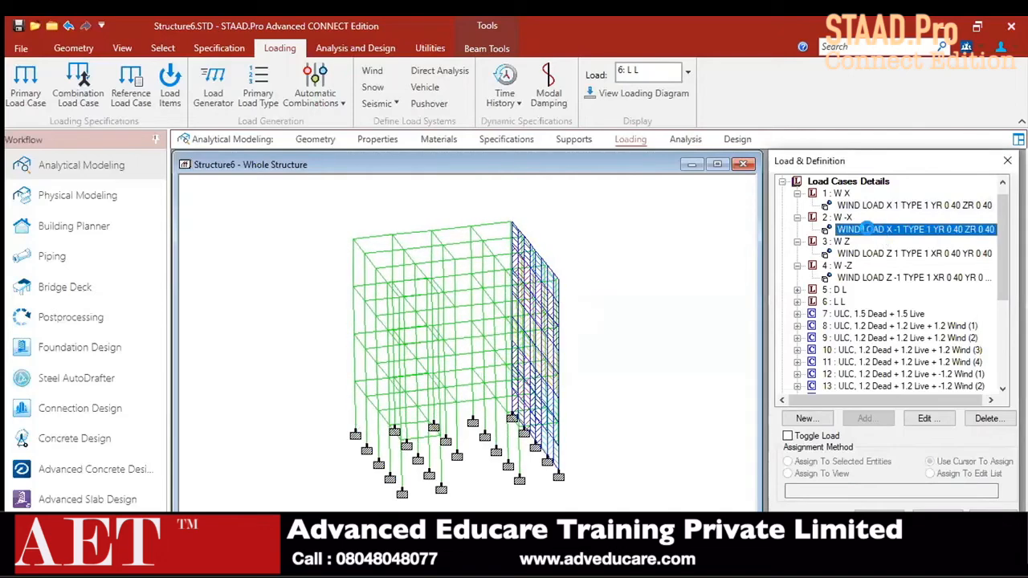
click(867, 255)
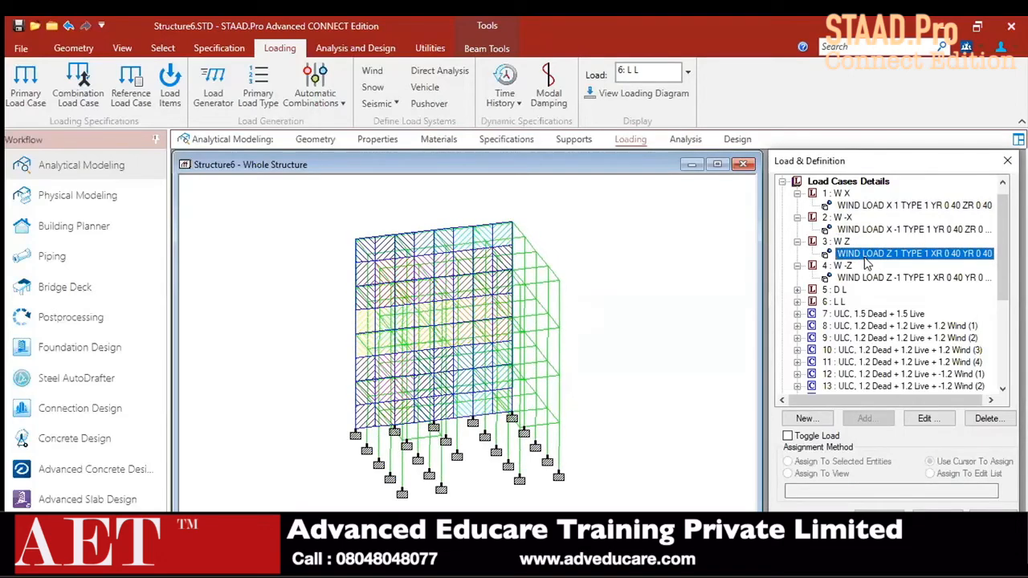
click(867, 277)
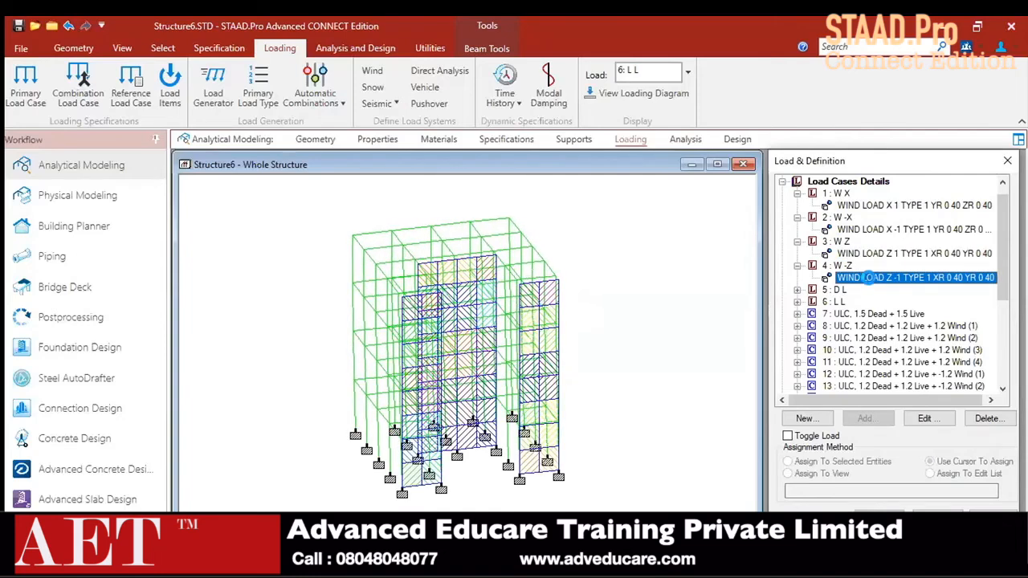
- Open the postprocessing beam results and review the maximum bending moments and maximum axial forces in the beam force detail table
click(64, 318)
click(533, 413)
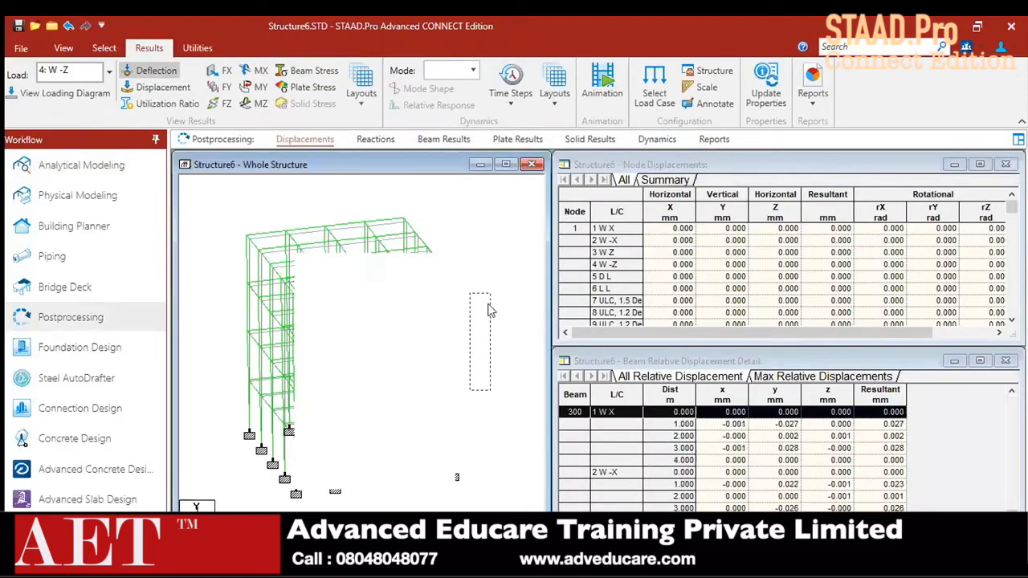
click(416, 140)
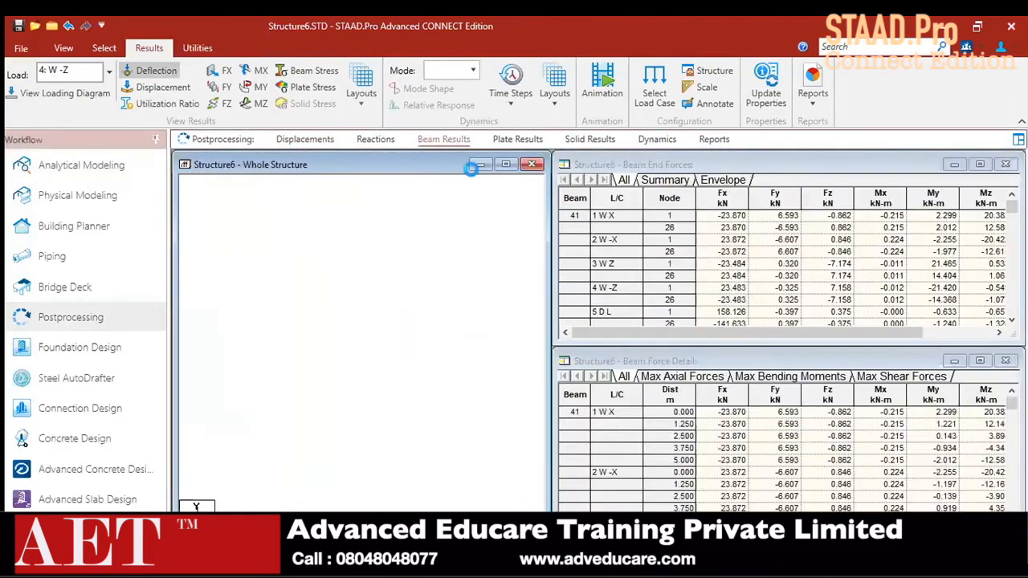
click(762, 378)
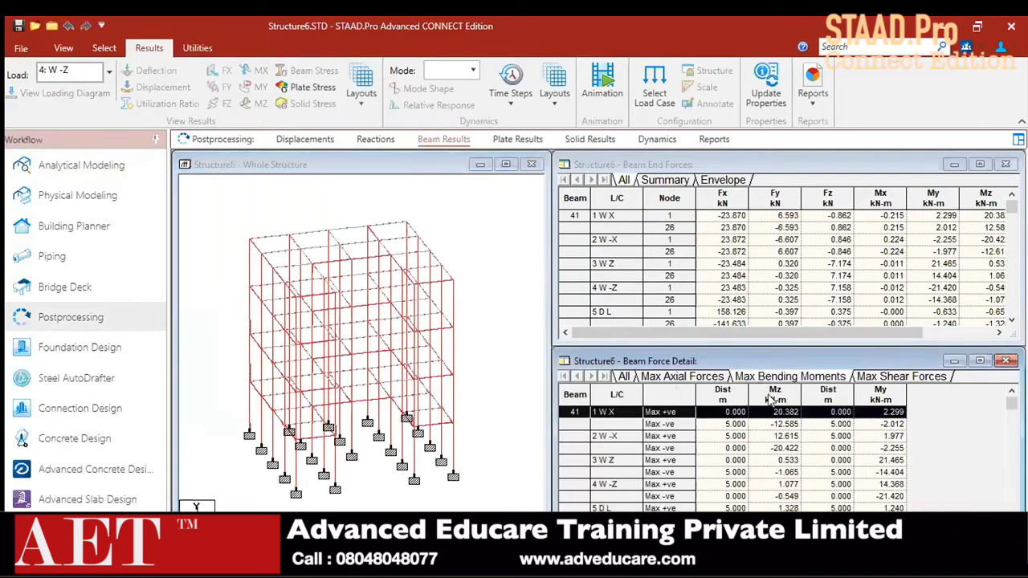
click(674, 378)
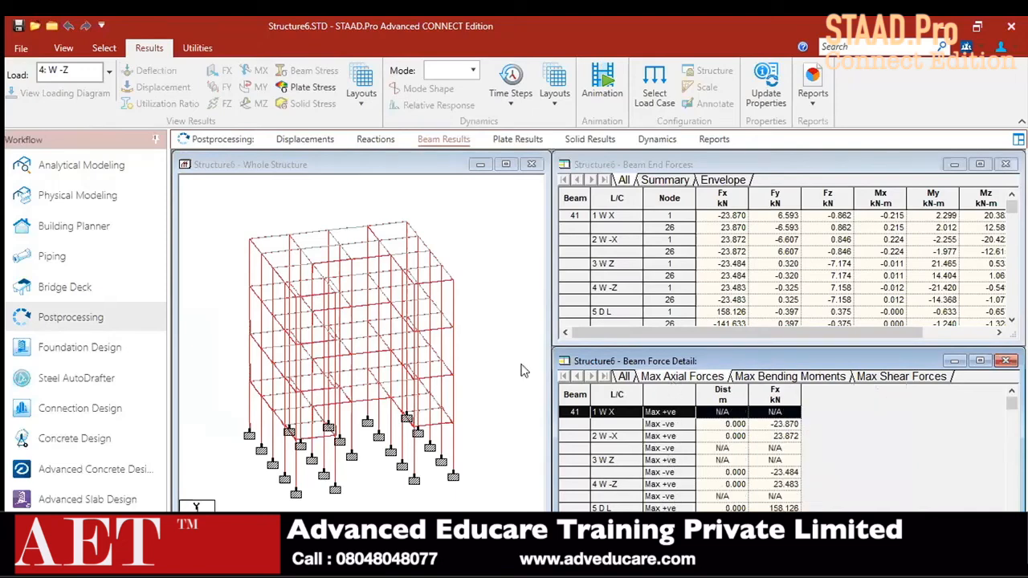
- Switch the beam results to the beam graphs layout and view the force graphs of top-floor beams 261 and 262 with the loading diagram
click(357, 208)
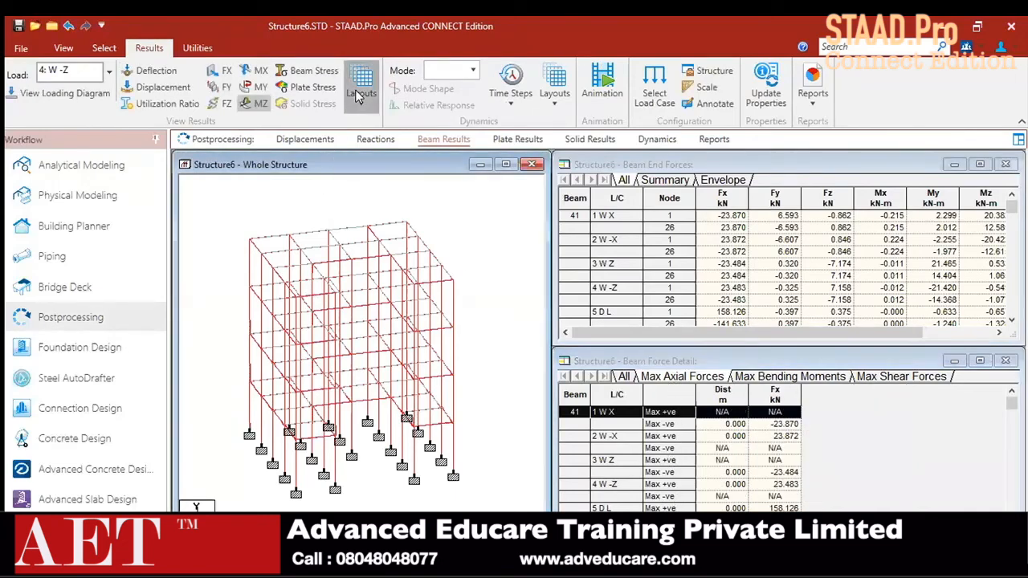
click(360, 89)
click(374, 233)
click(360, 86)
click(366, 275)
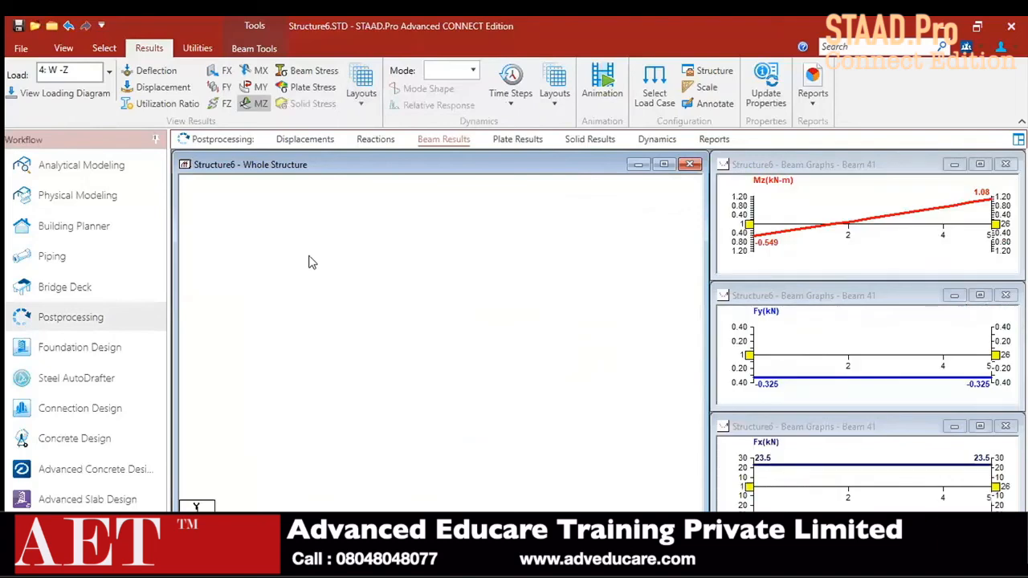
click(345, 238)
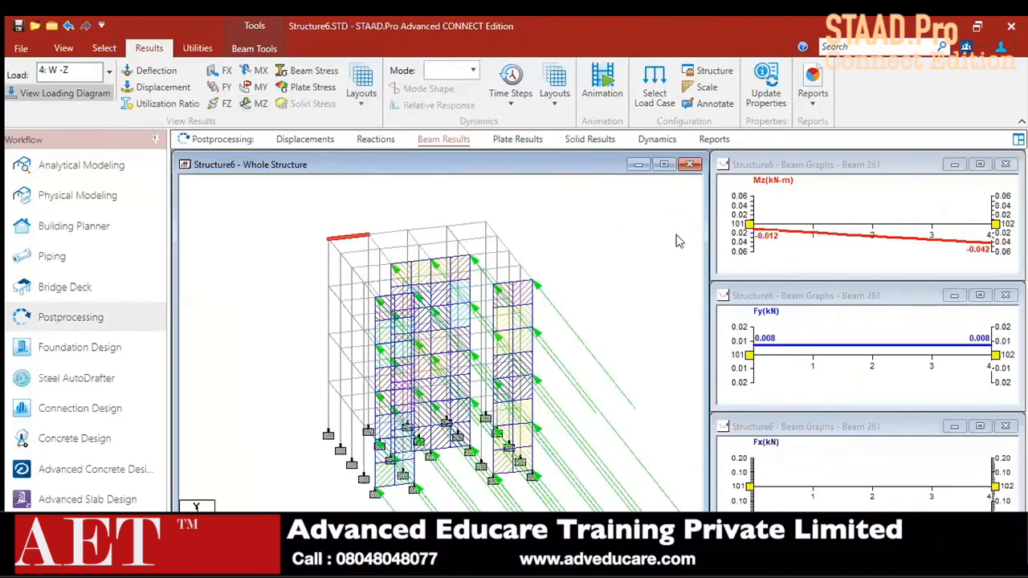
click(406, 229)
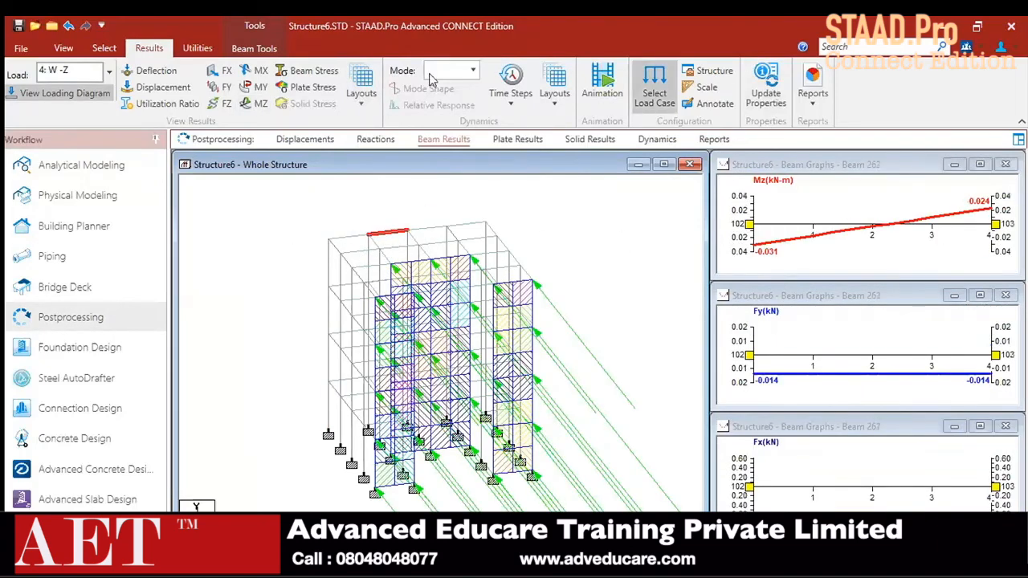
- View the force graphs of beam 262 and the loading diagram for load cases 5: D L and 6: L L
click(110, 74)
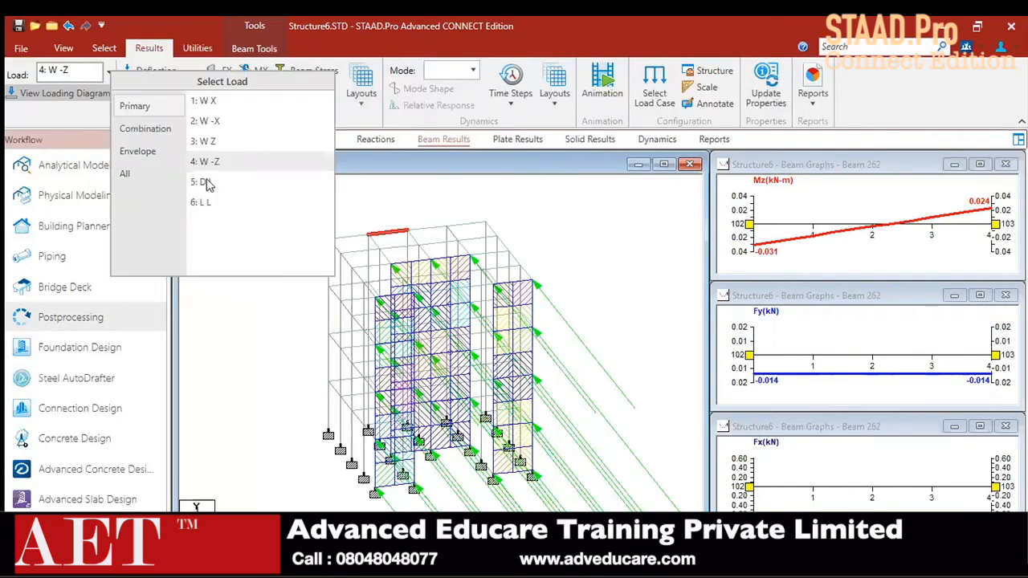
click(216, 183)
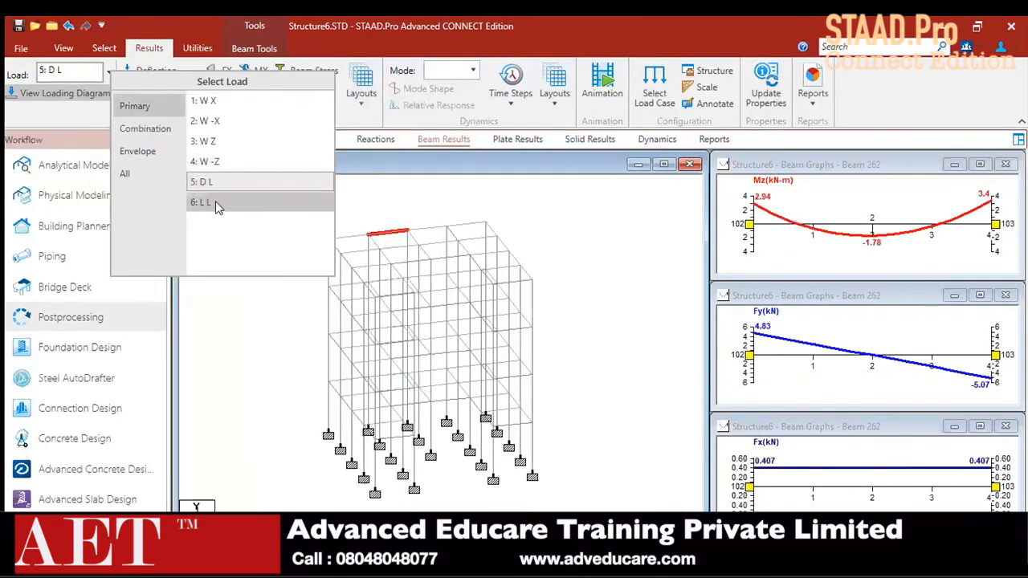
click(202, 203)
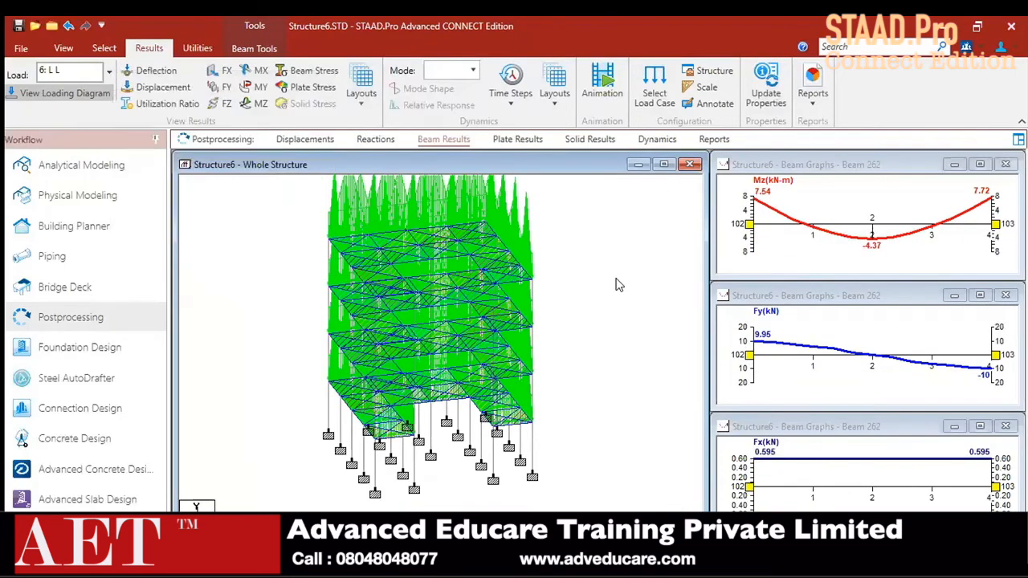
click(378, 234)
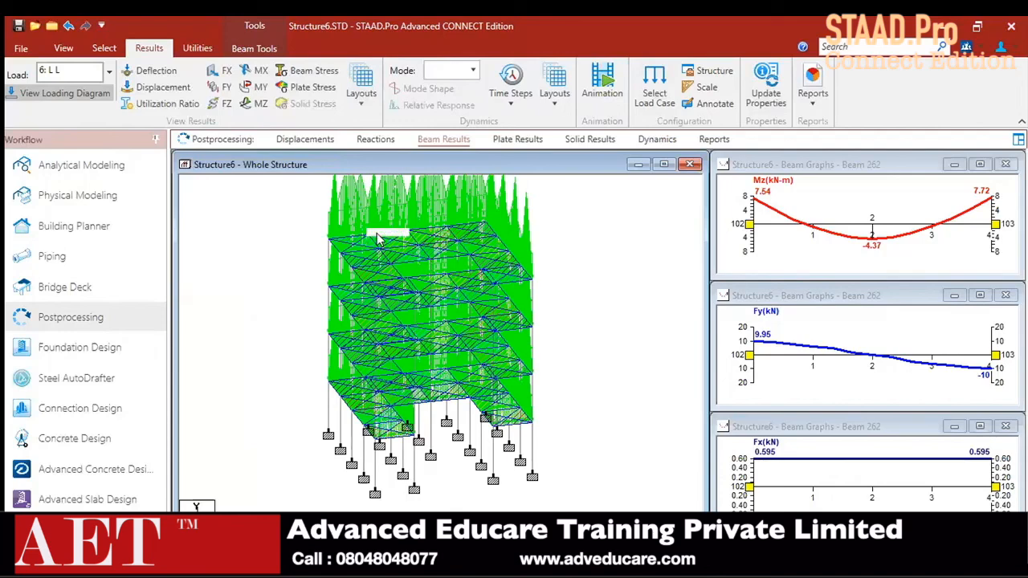
click(569, 320)
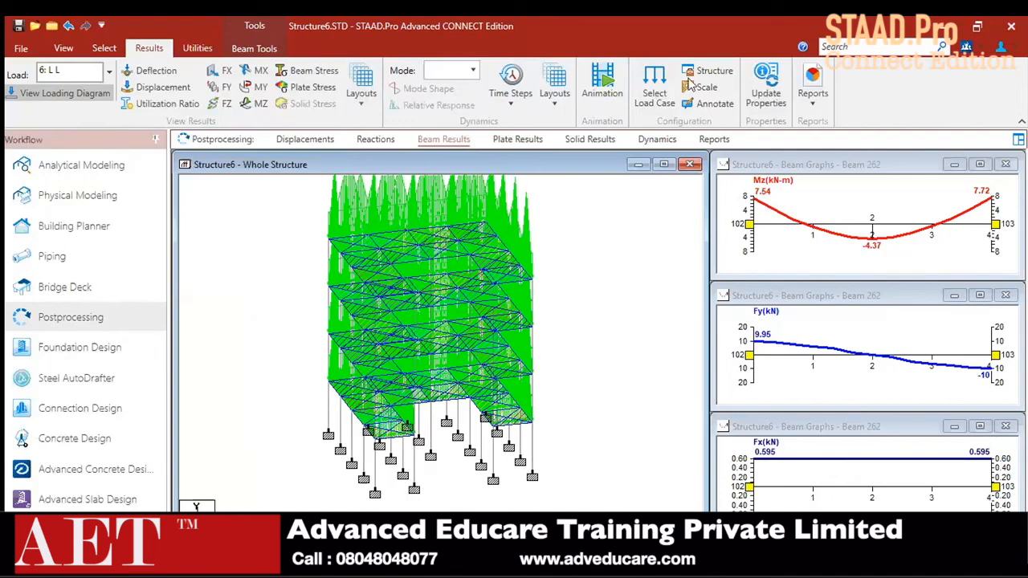